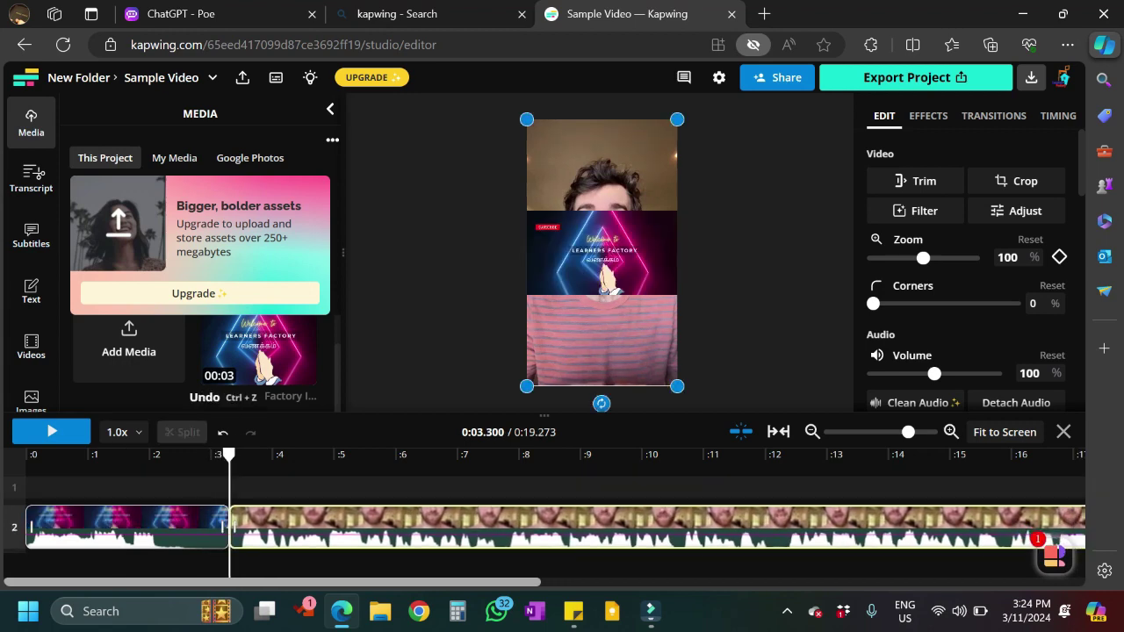
Split the intro clip at 0:02.154 and delete the part after the split.
left_click_drag(230, 455, 158, 456)
left_click(160, 520)
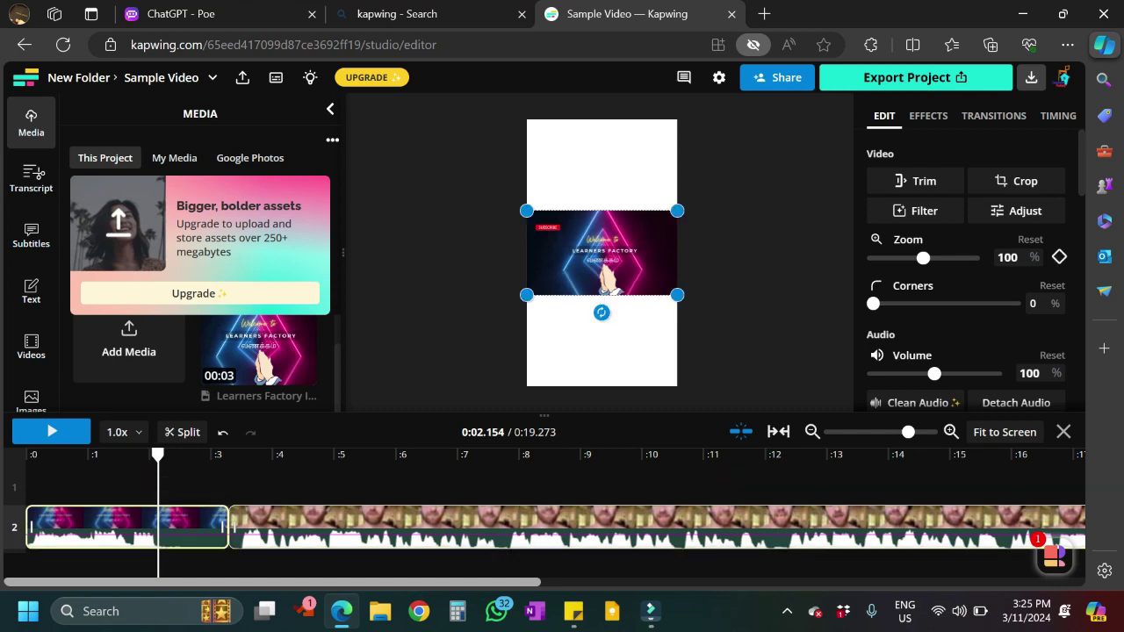
key("s")
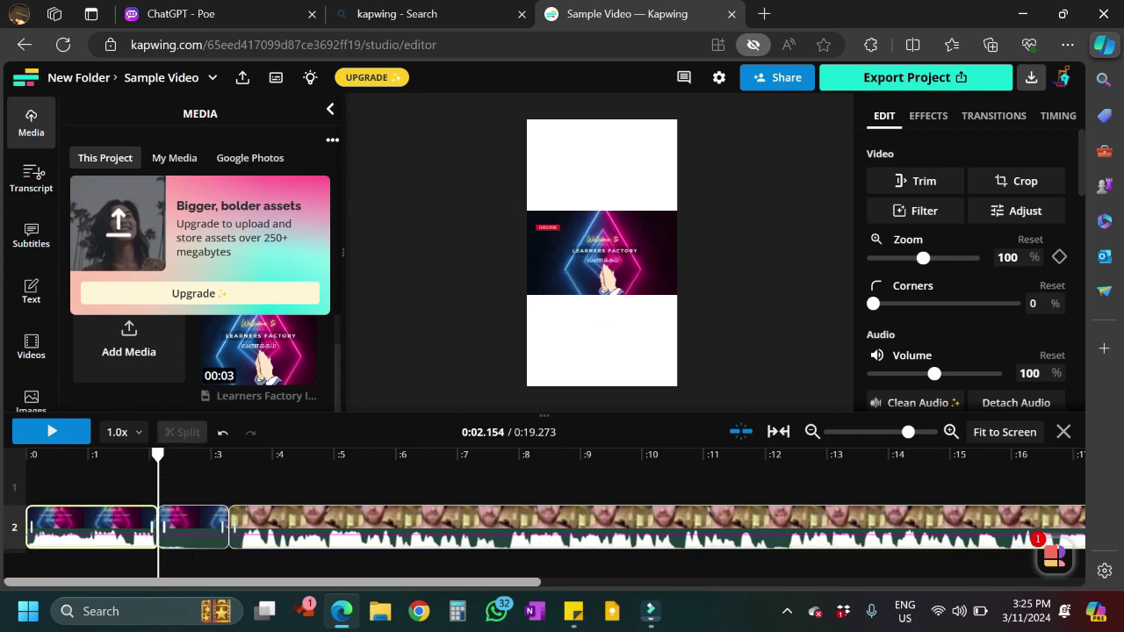
left_click(193, 527)
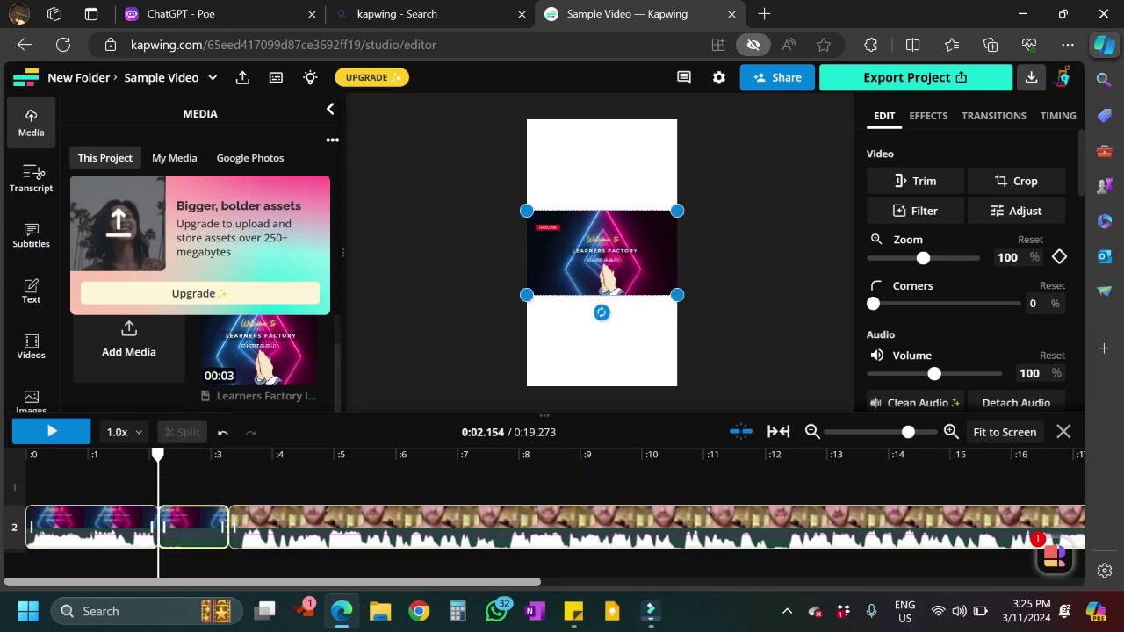
key("Delete")
Close the gap on the timeline by moving the talking-man clip directly against the end of the intro clip.
right_click(200, 527)
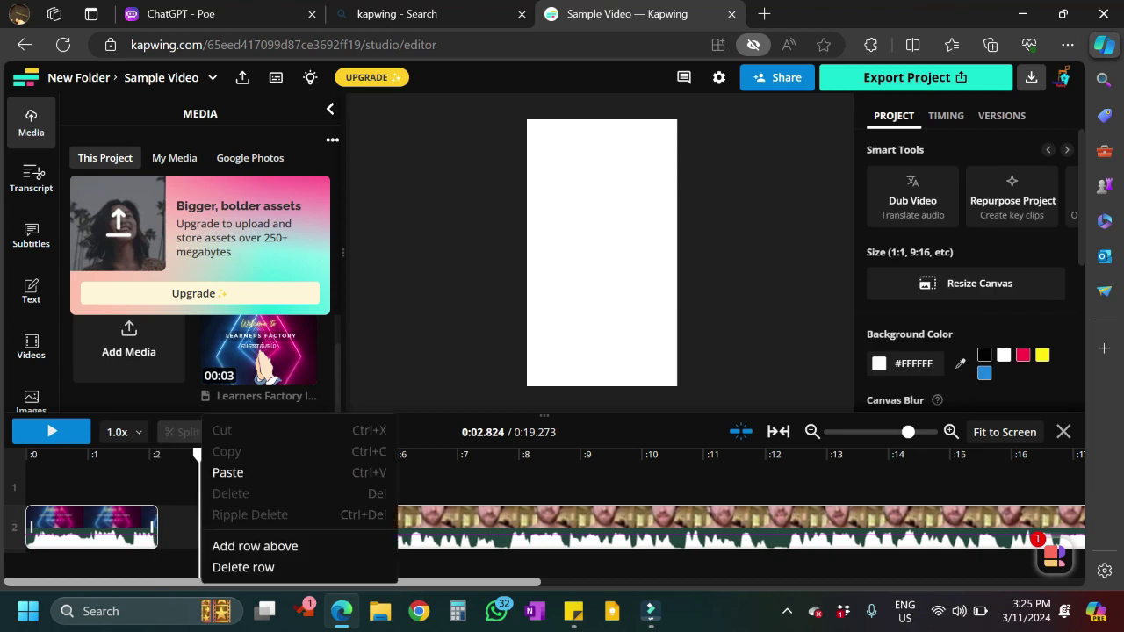
left_click(243, 568)
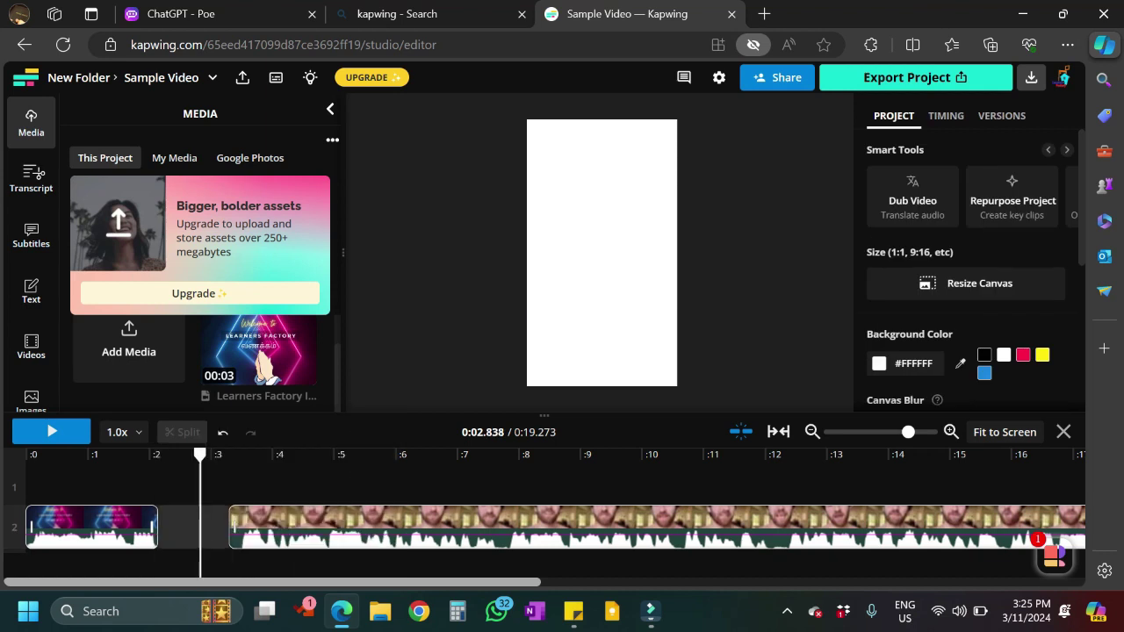
left_click_drag(290, 527, 220, 527)
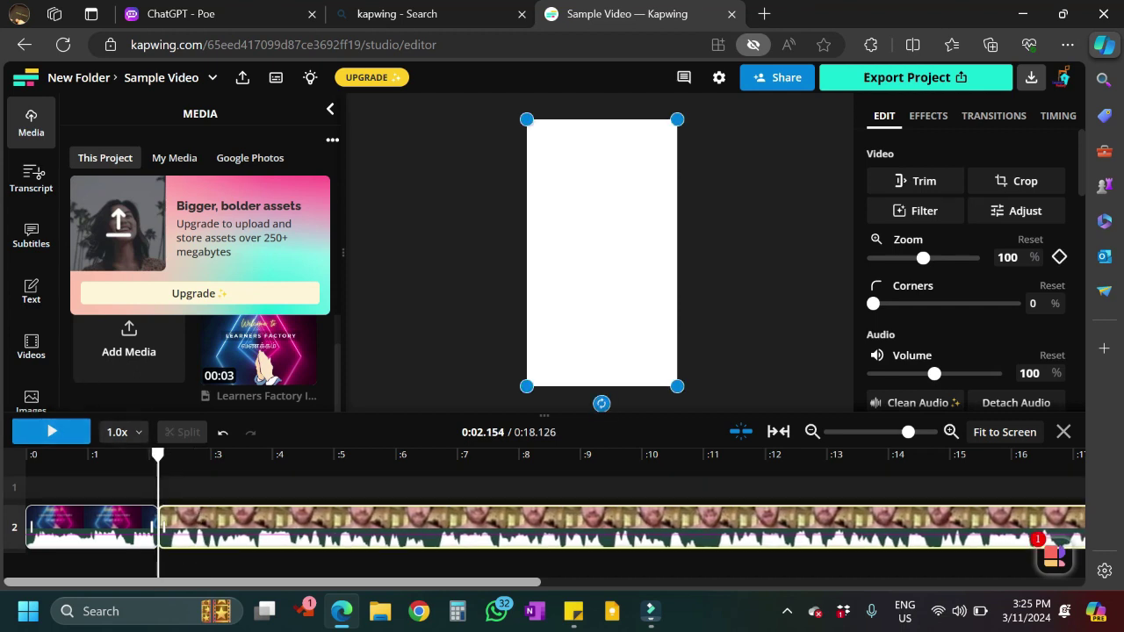
Play the project from the beginning to check the transition from the intro into the talking-man clip.
left_click_drag(158, 454, 33, 454)
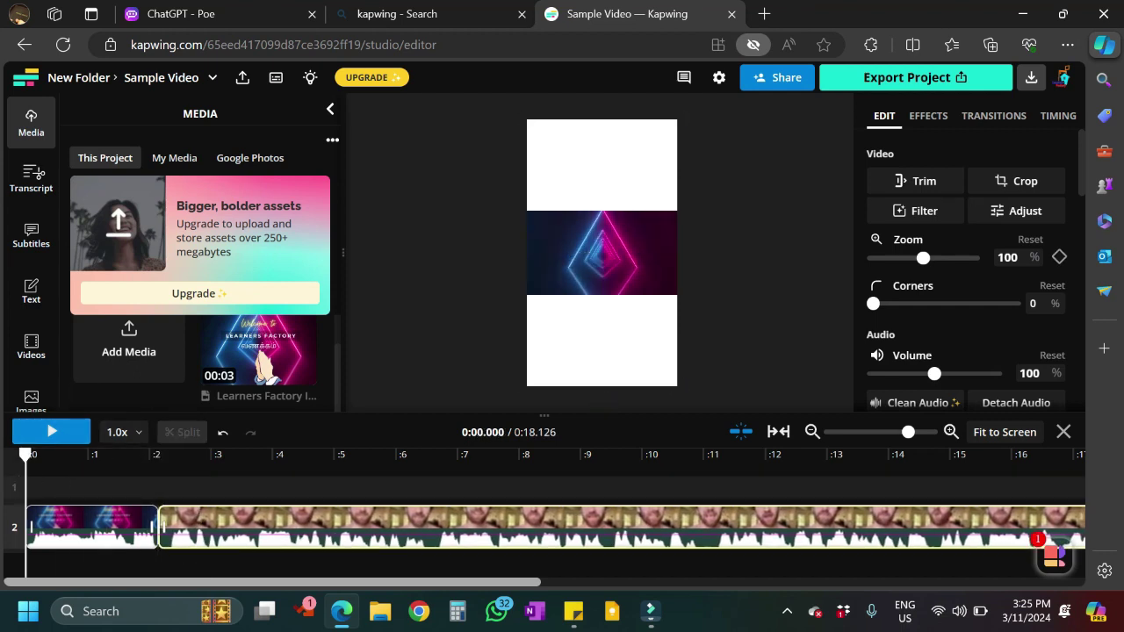
left_click(51, 431)
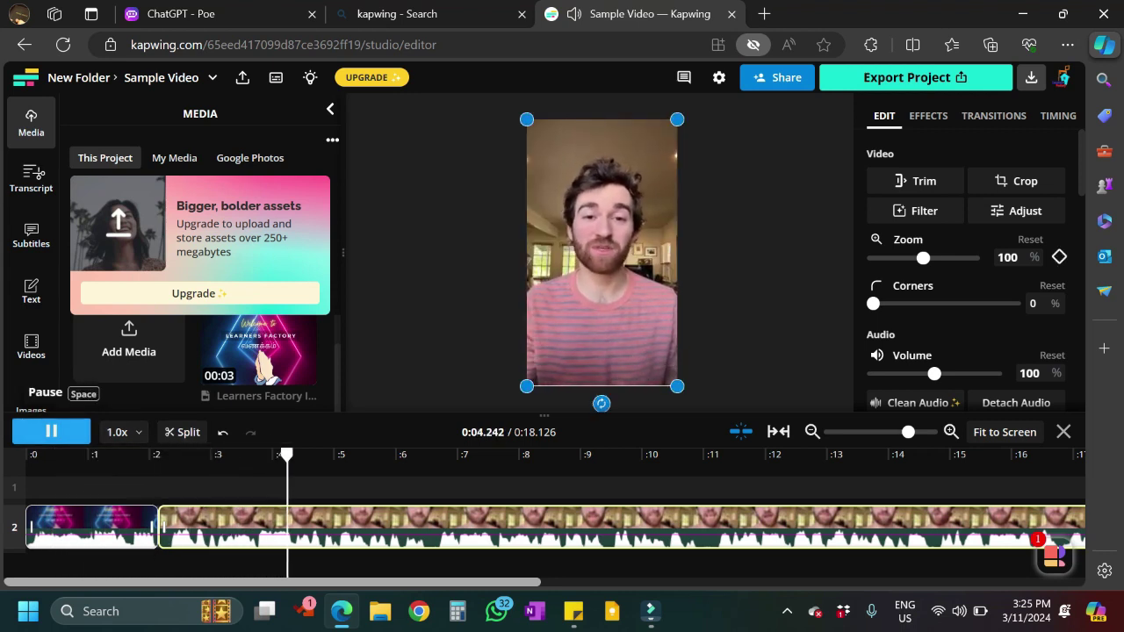
left_click(51, 432)
left_click(51, 431)
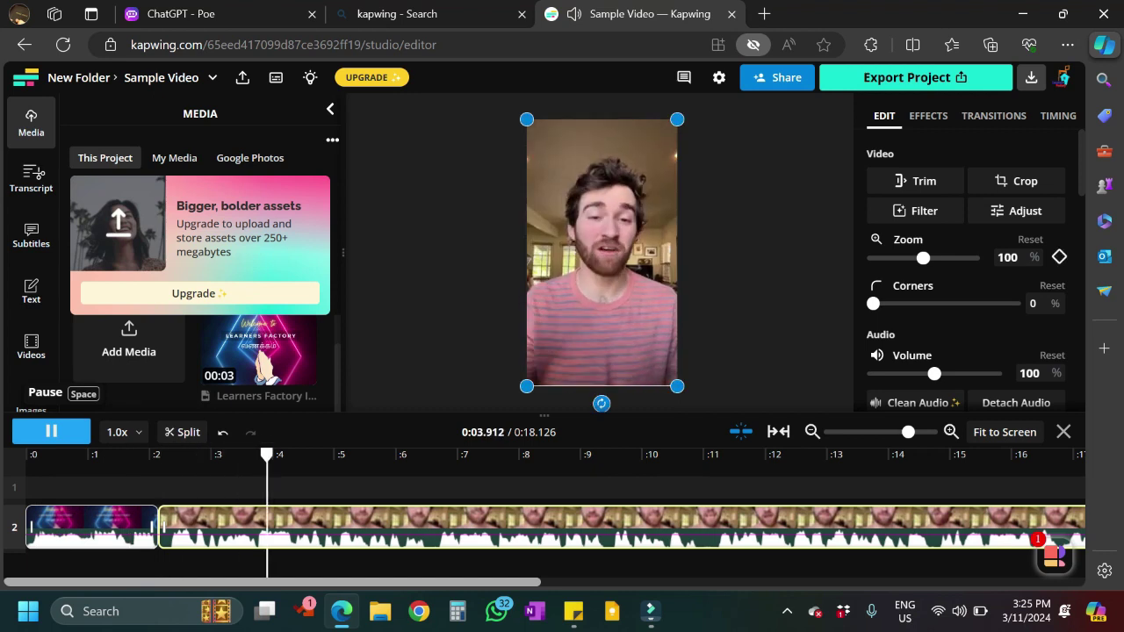
left_click(51, 431)
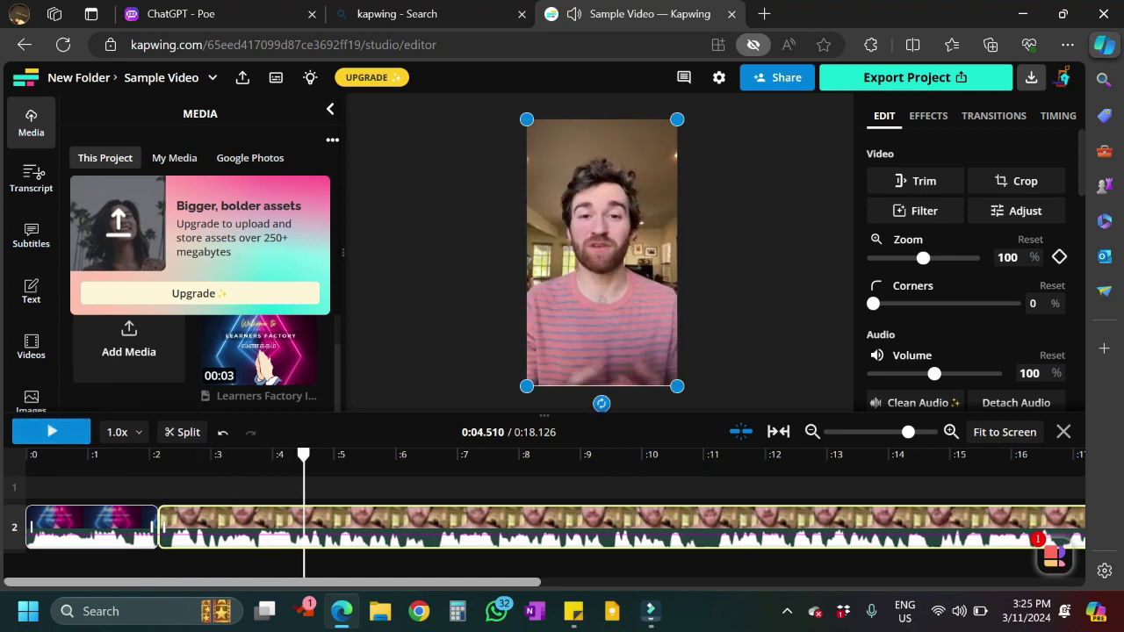
Set the talking-man clip's zoom to 137% and play a short stretch of it.
left_click_drag(923, 258, 942, 257)
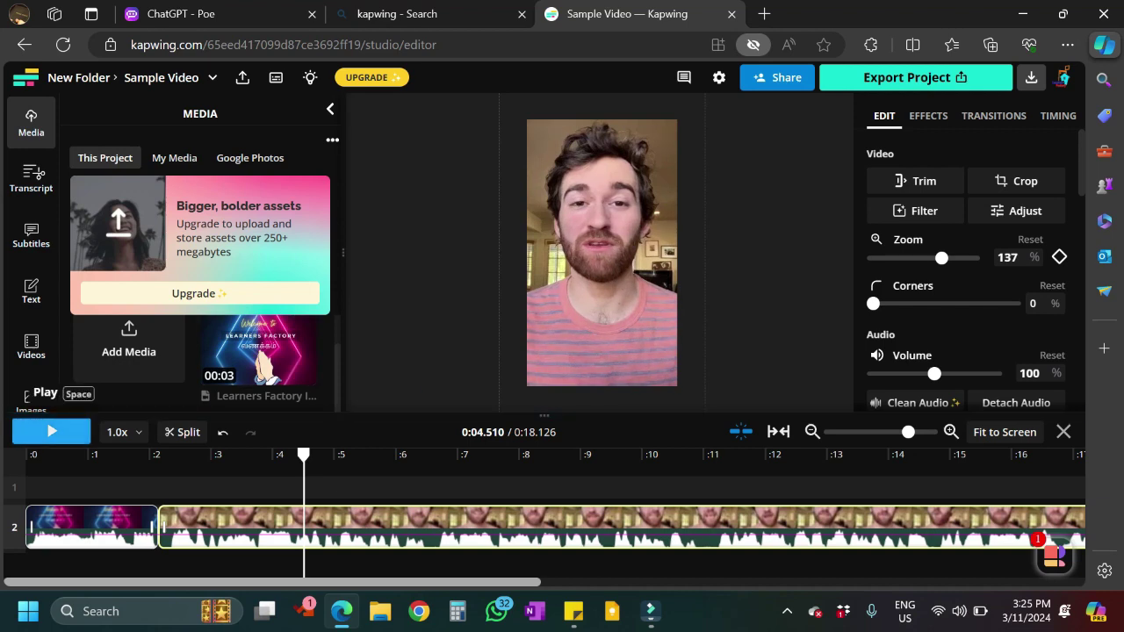
left_click(50, 431)
left_click(51, 431)
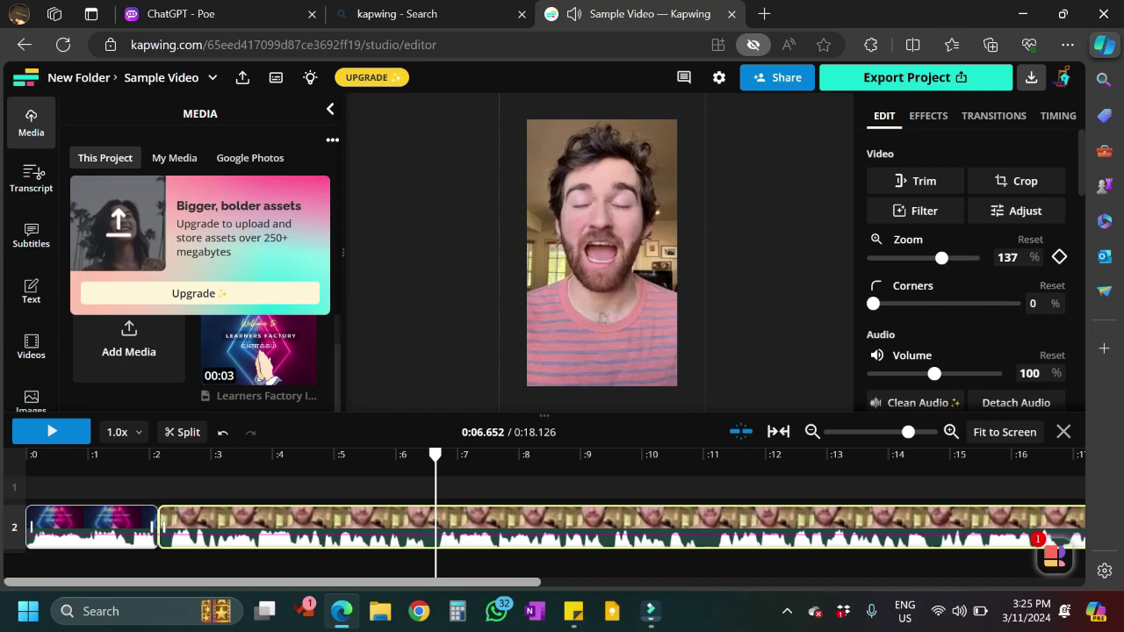
Examine the clip's remaining edit options, including position, rotation, color adjustments, speed, outline and layer order.
scroll(1054, 259, "down", 5)
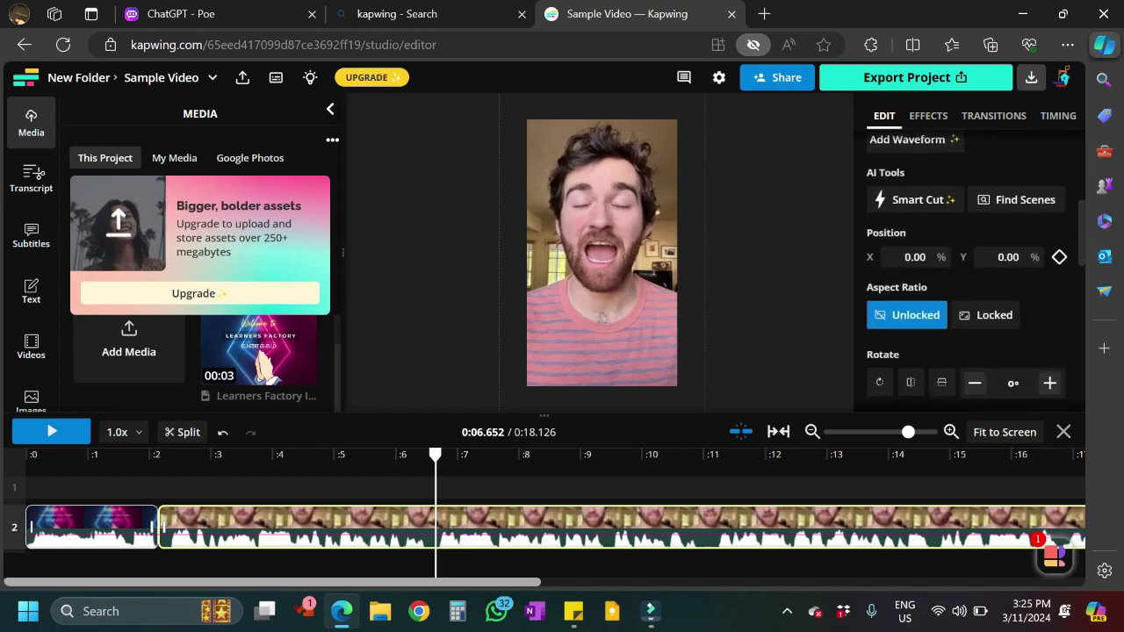
scroll(966, 263, "down", 5)
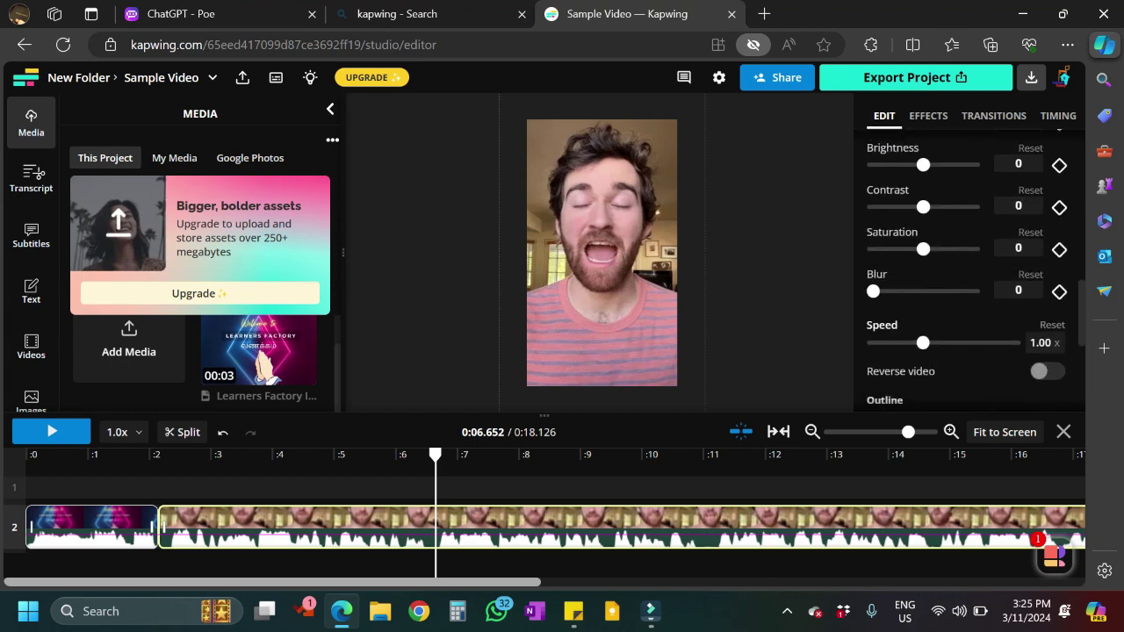
scroll(966, 270, "up", 1)
scroll(966, 270, "down", 3)
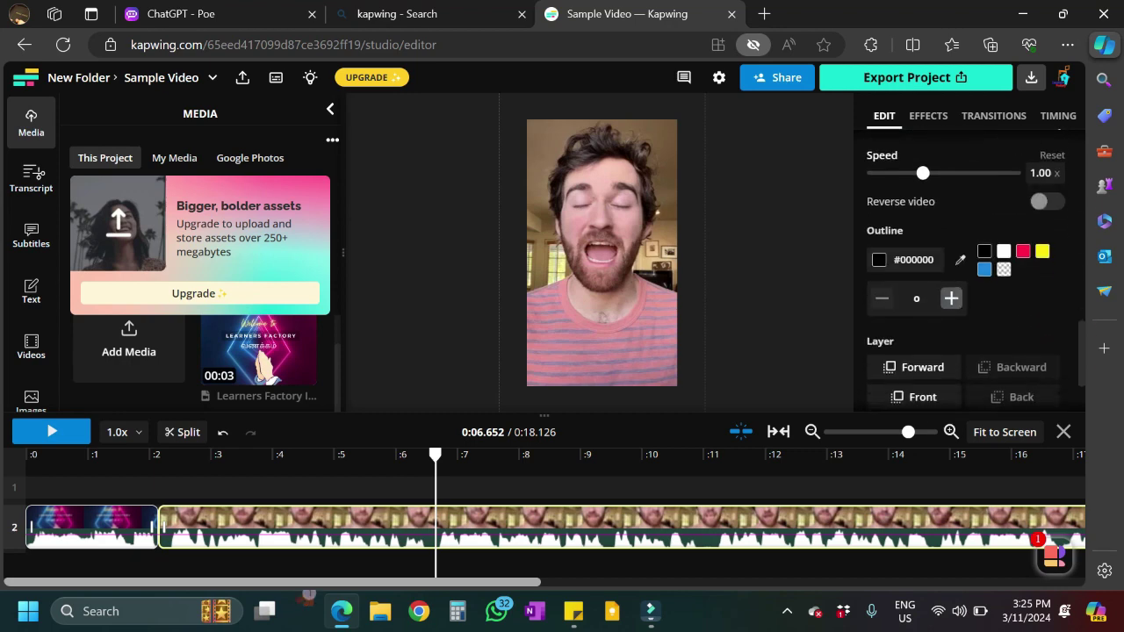
scroll(951, 290, "down", 2)
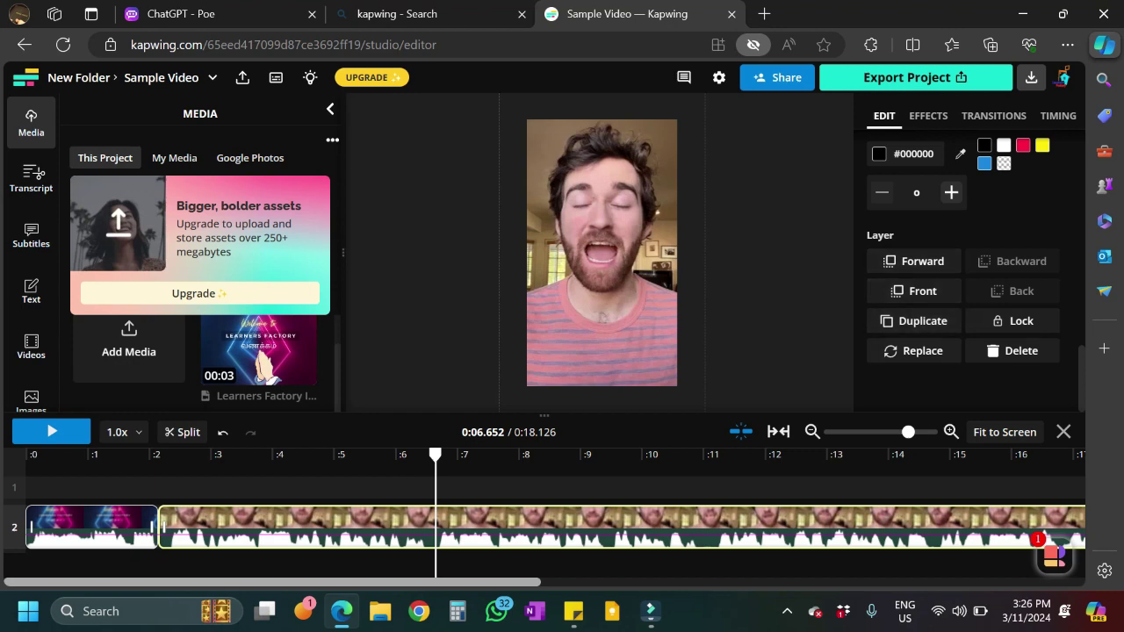
left_click(250, 158)
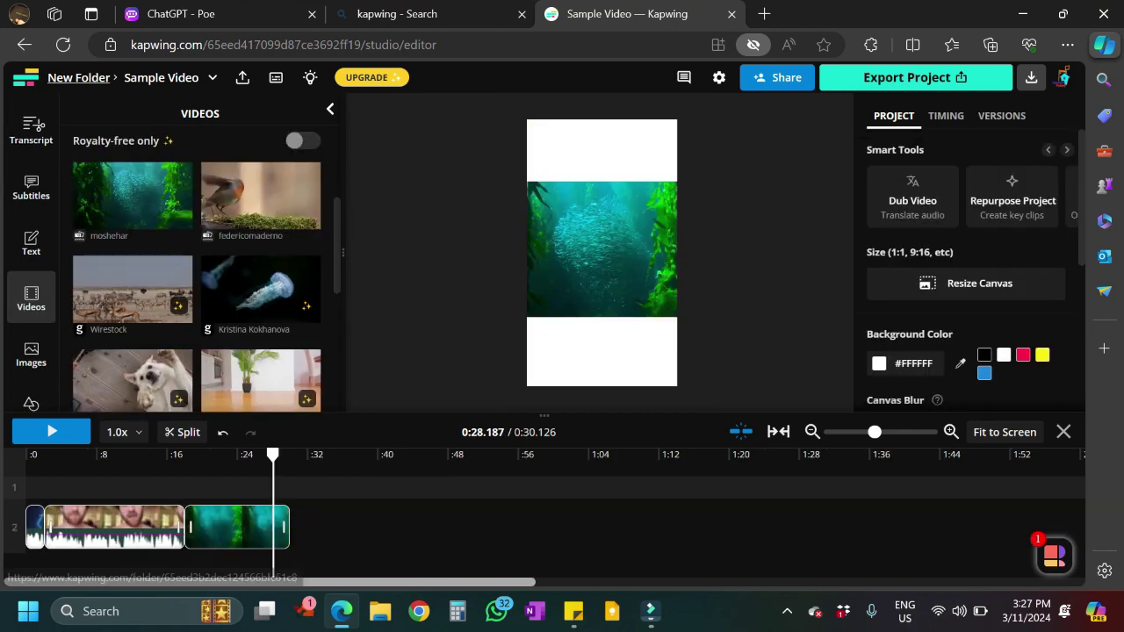
Return to the New Folder workspace and start a new project with a blank 16:9 YouTube canvas.
left_click(78, 79)
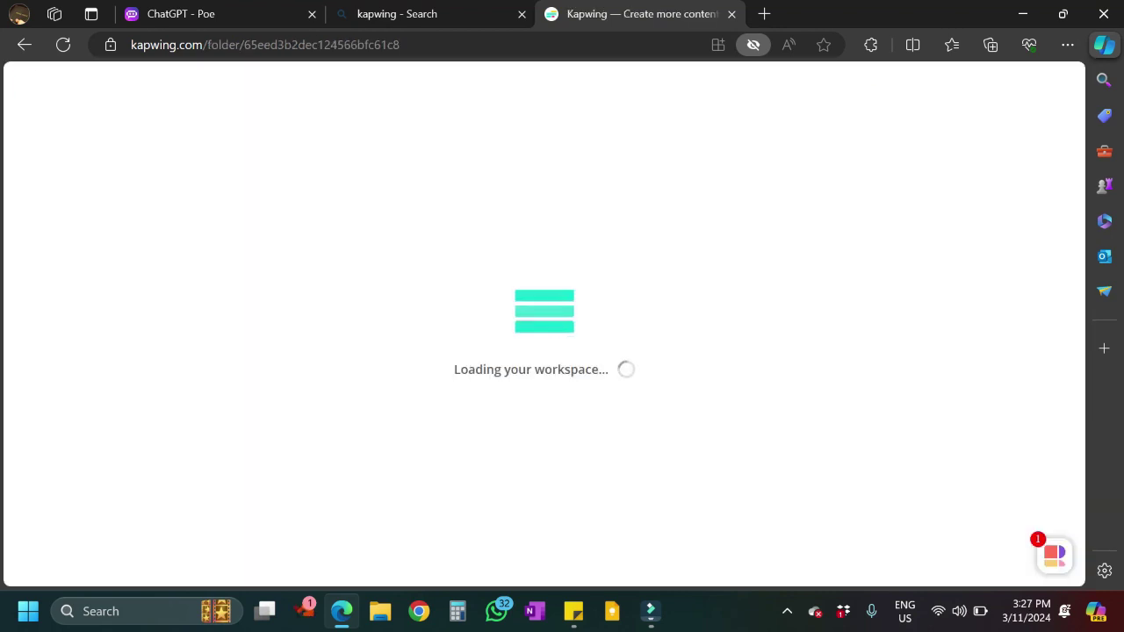
left_click(339, 147)
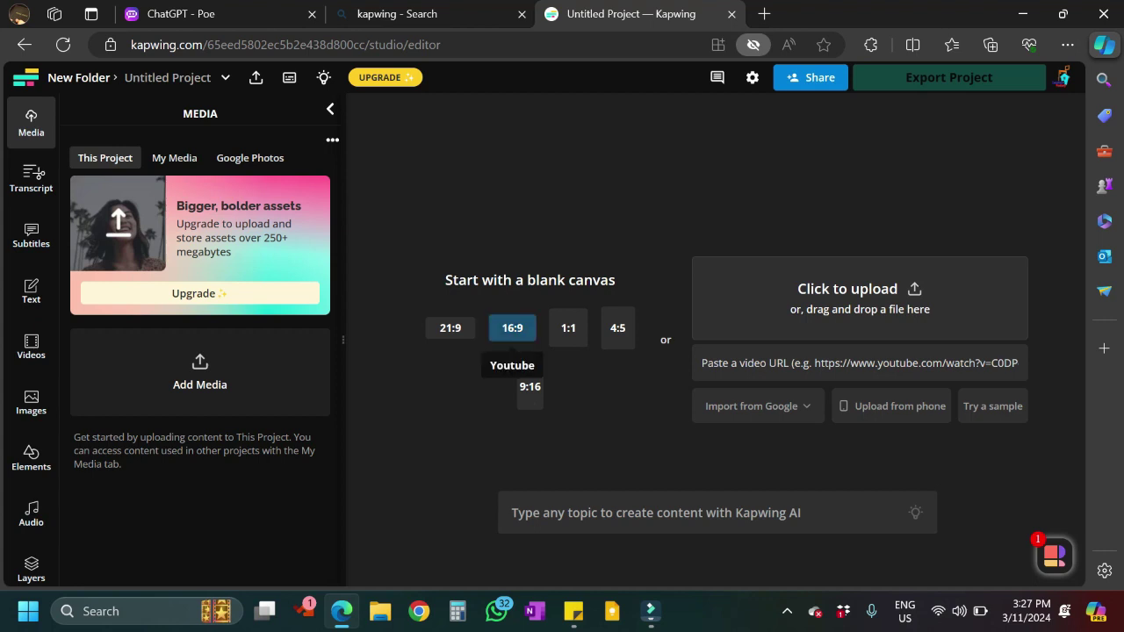
left_click(513, 328)
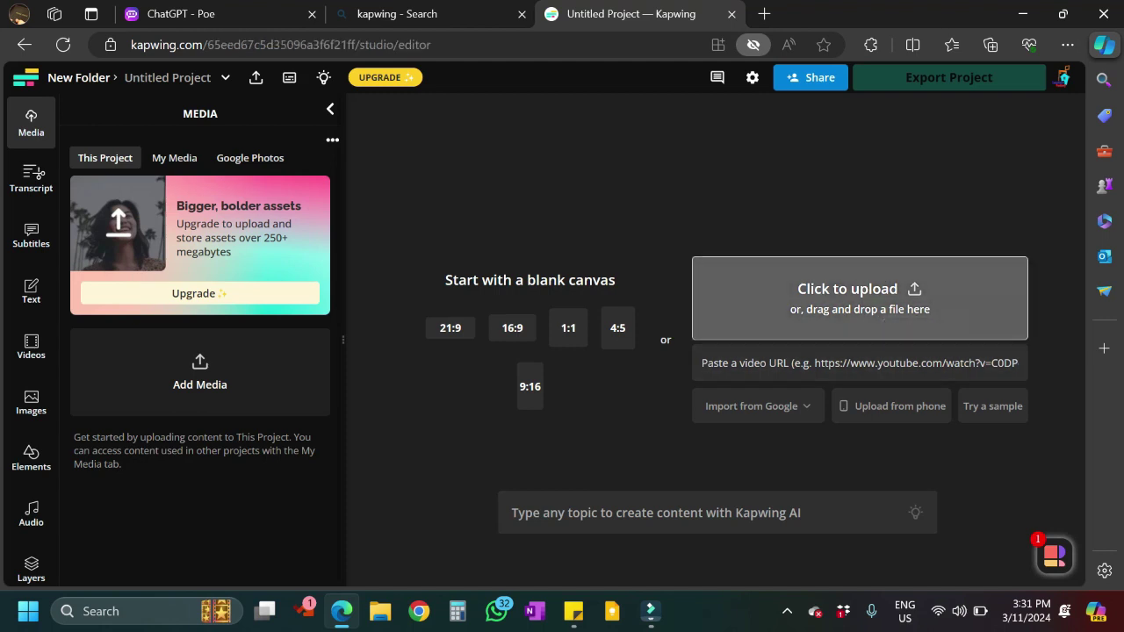
Upload the video file Learners Factory Intro 2023 into the untitled project.
left_click(878, 307)
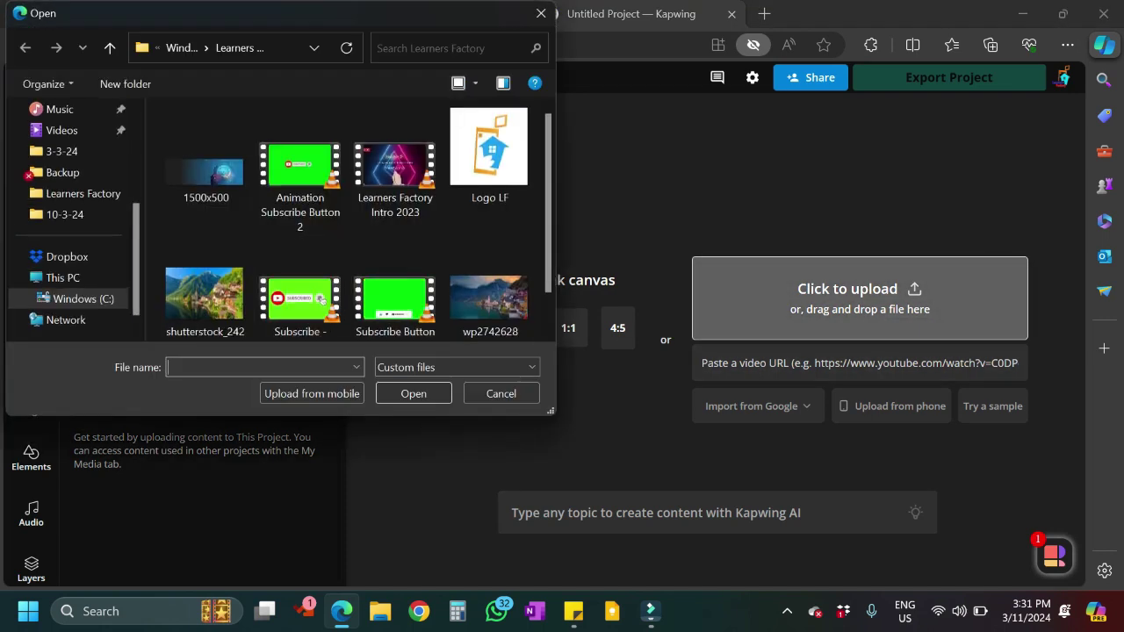
left_click(395, 167)
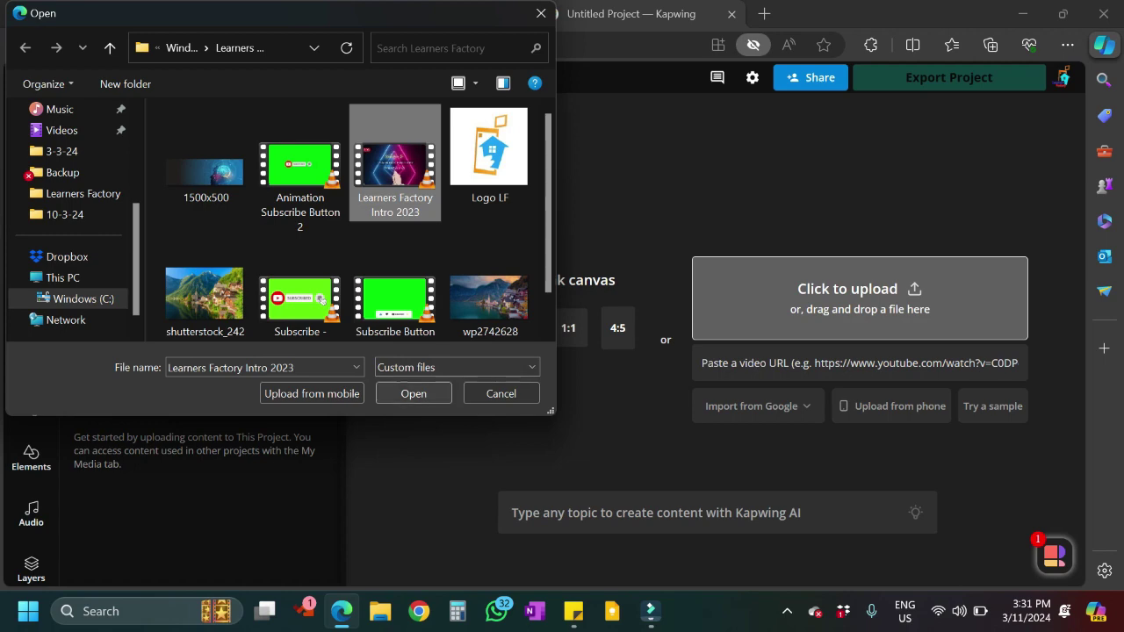
left_click(414, 393)
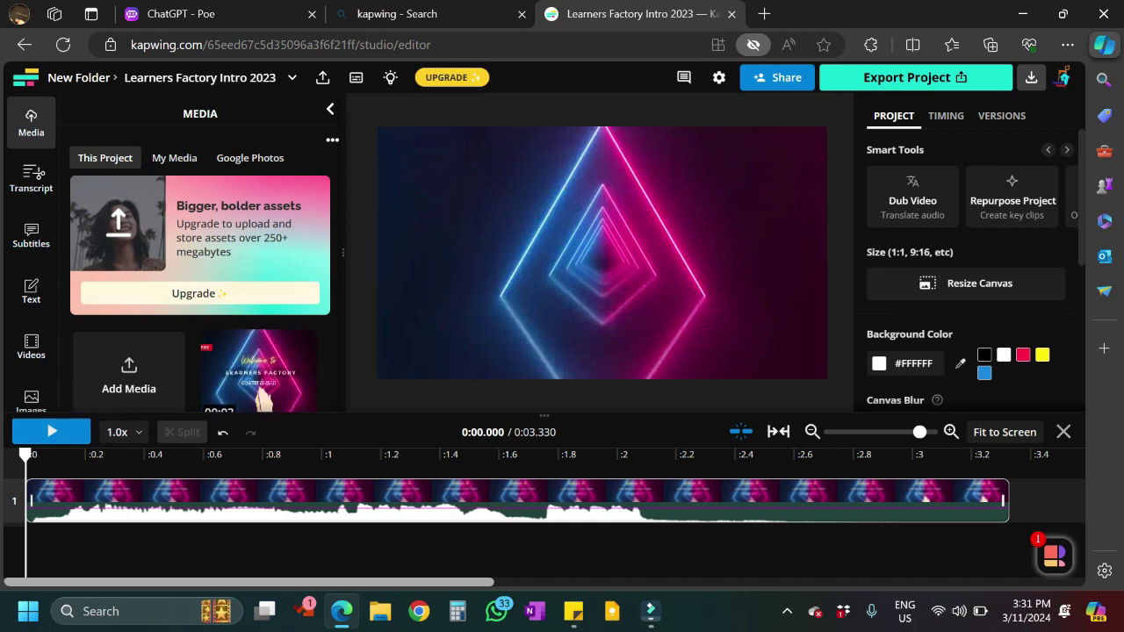
Look through the project settings and play the uploaded intro video to its end.
scroll(966, 263, "down", 5)
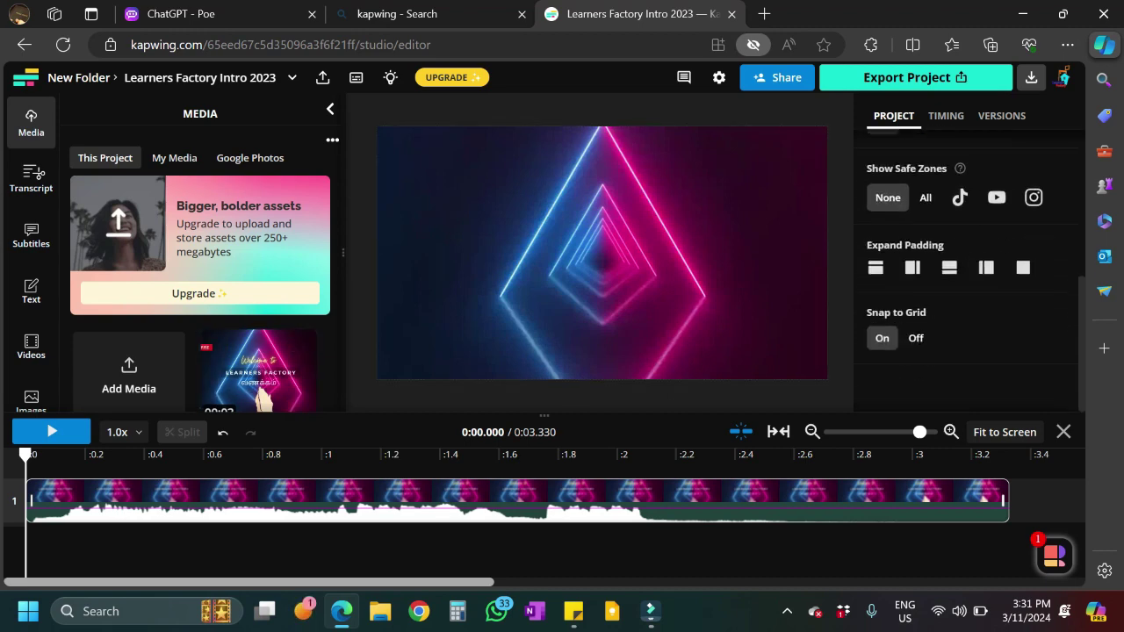
scroll(966, 263, "up", 5)
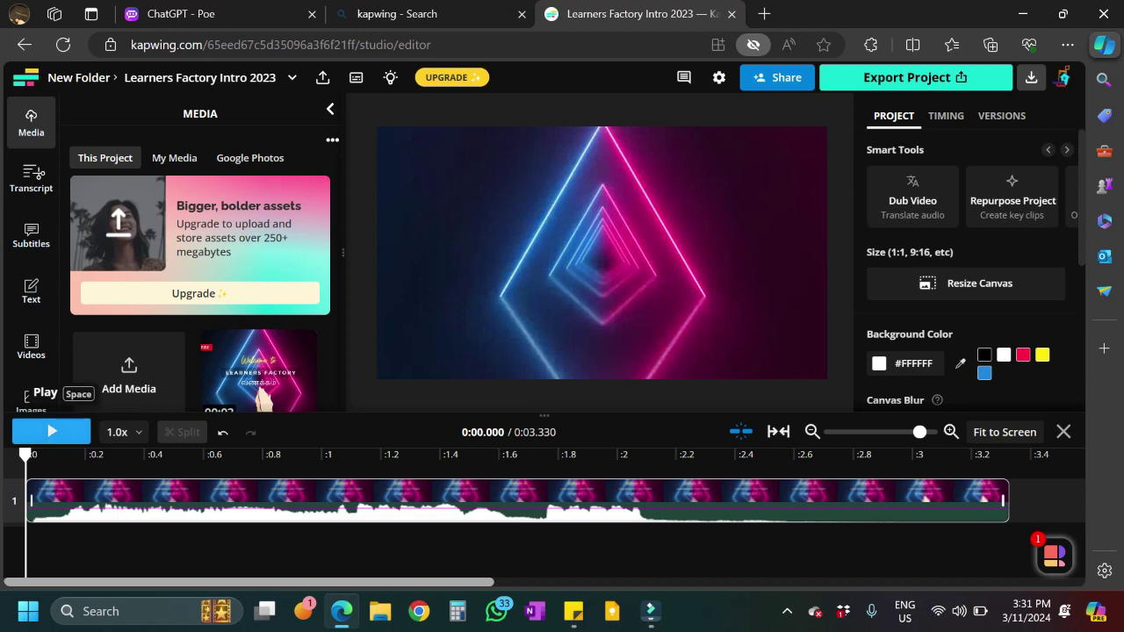
left_click(51, 431)
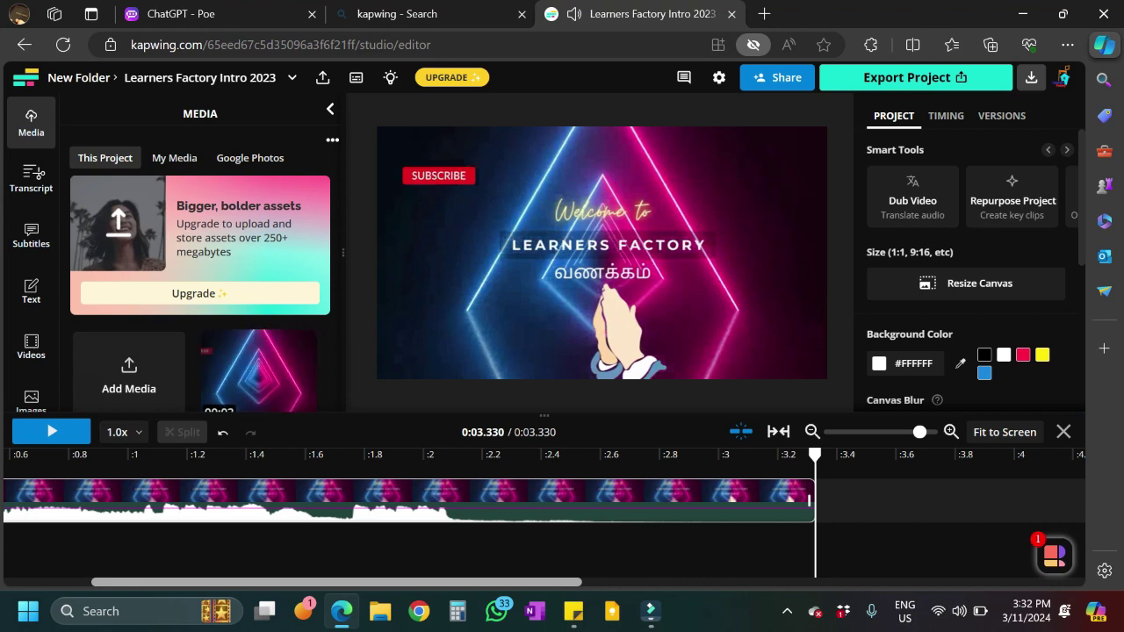
Split the uploaded intro video at 0:02.654 and delete the part after the split.
left_click(615, 499)
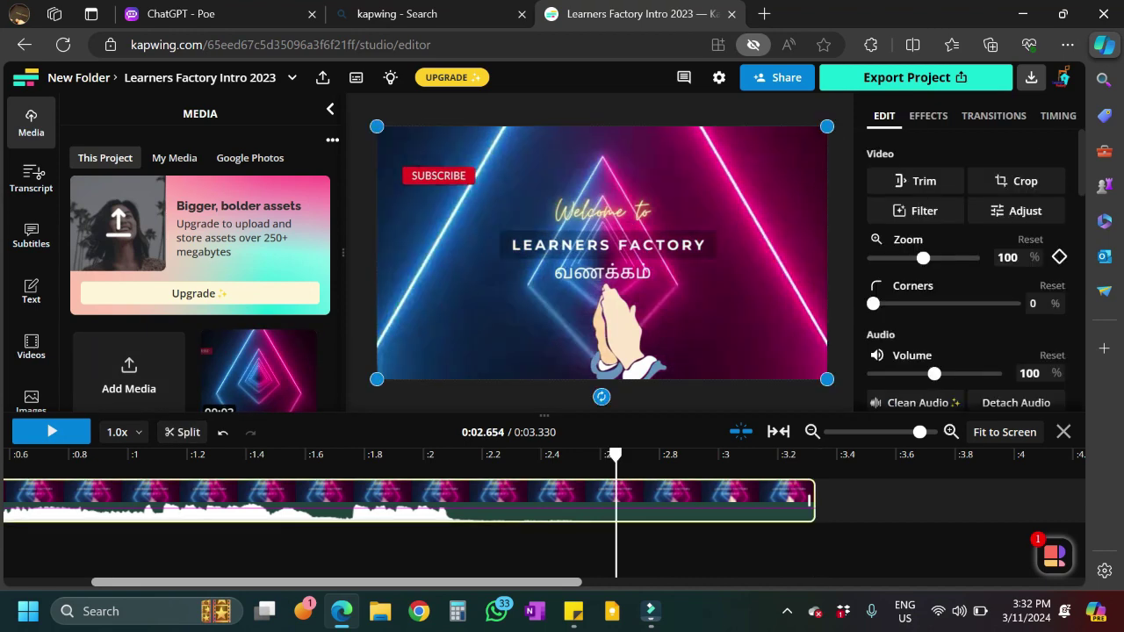
left_click(182, 432)
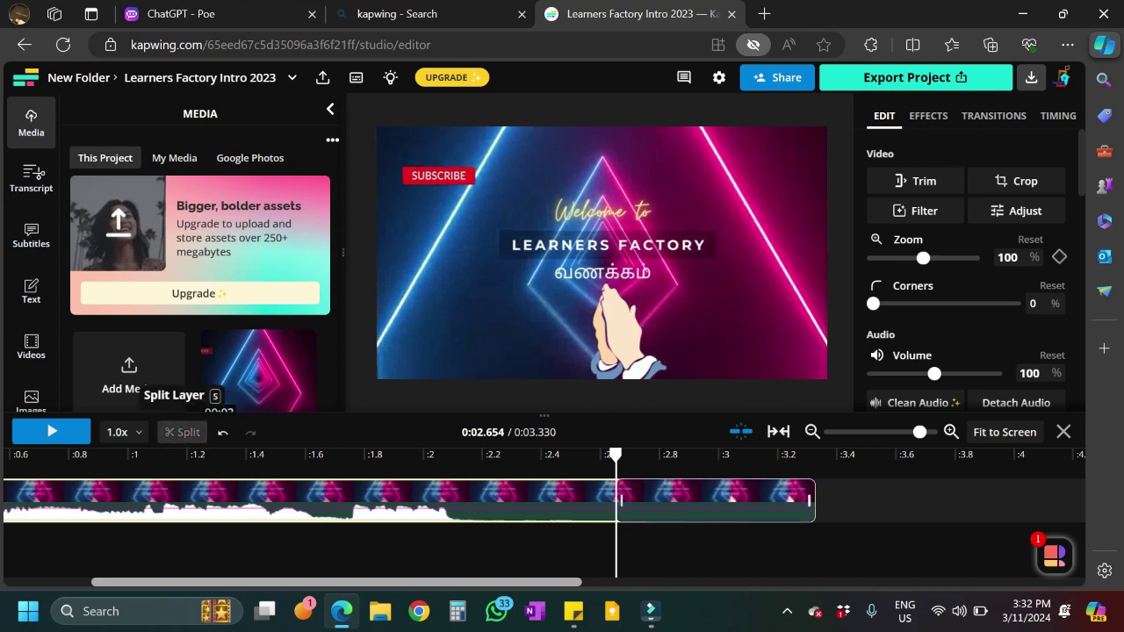
key("Delete")
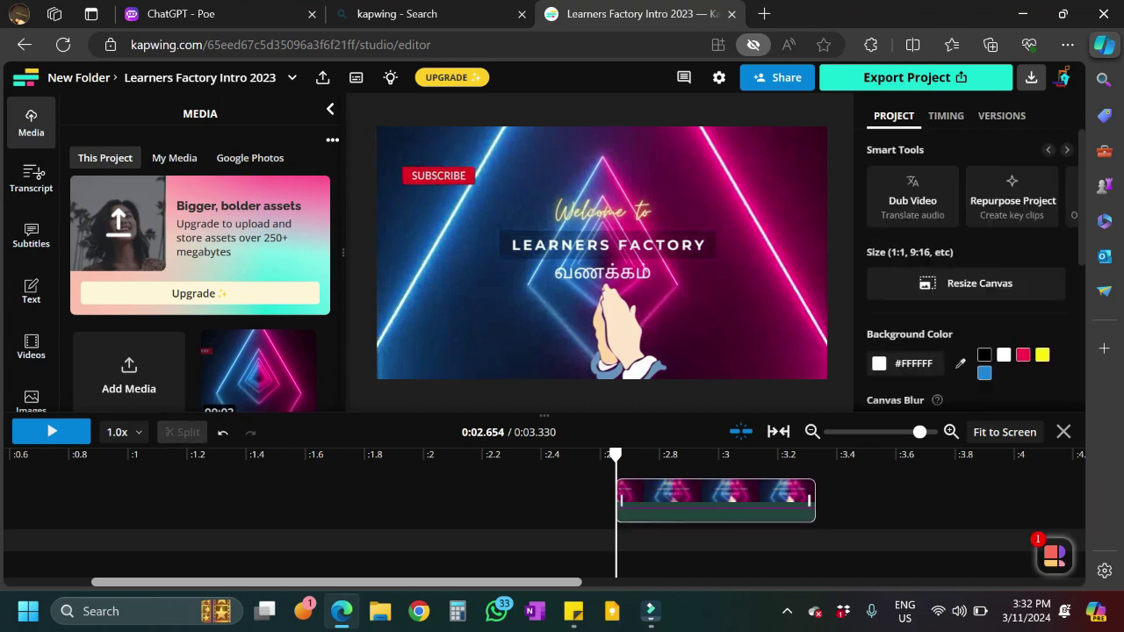
key("ctrl+z")
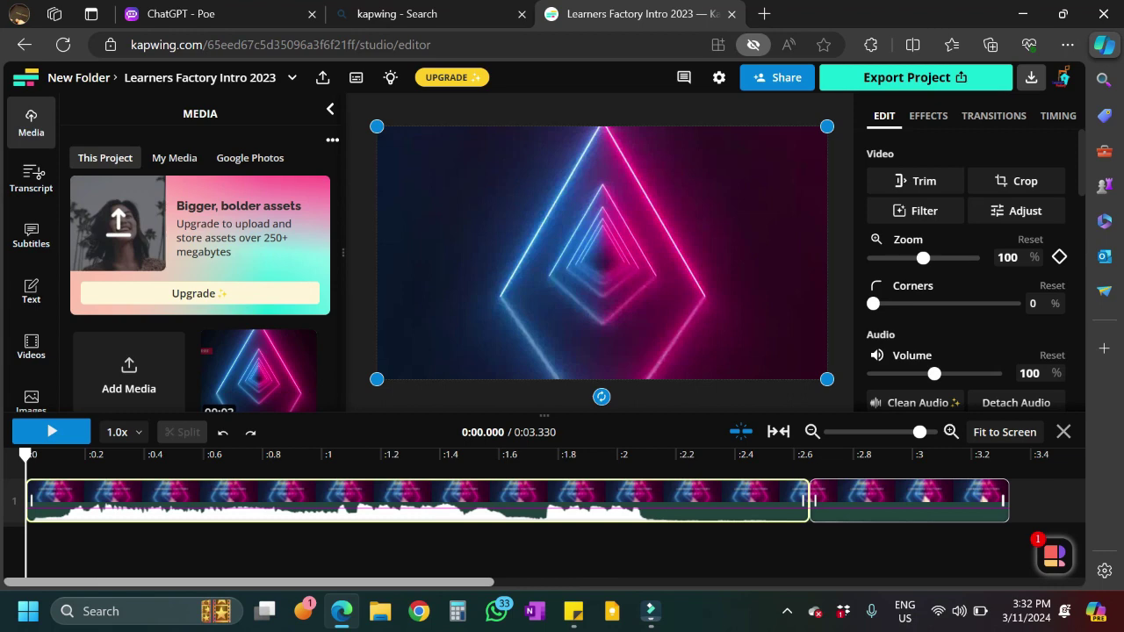
left_click(909, 501)
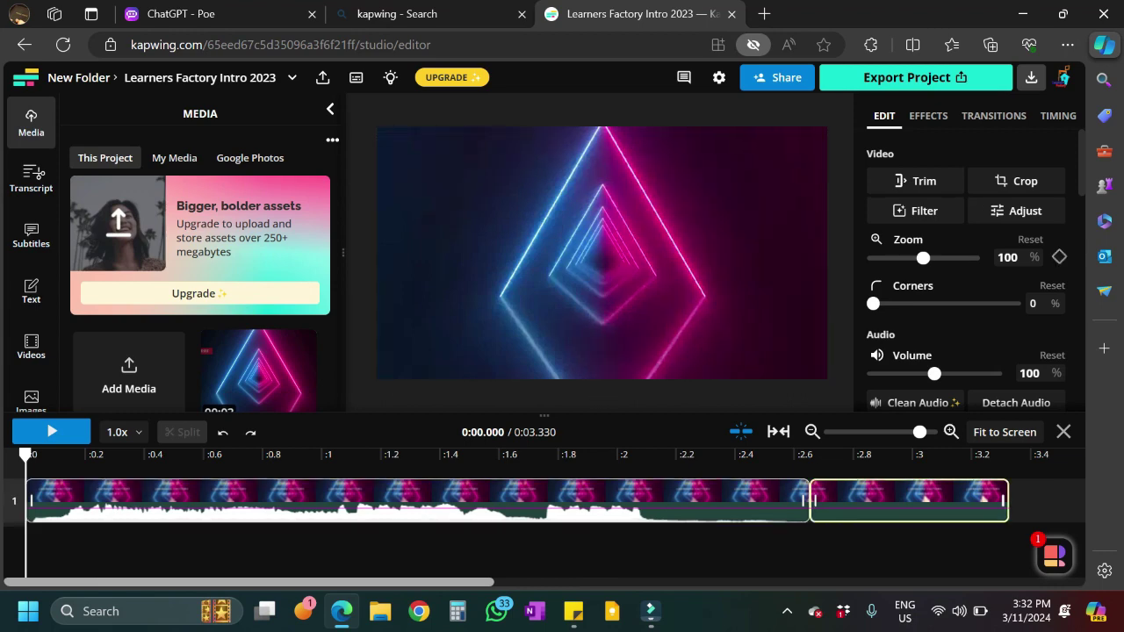
key("Delete")
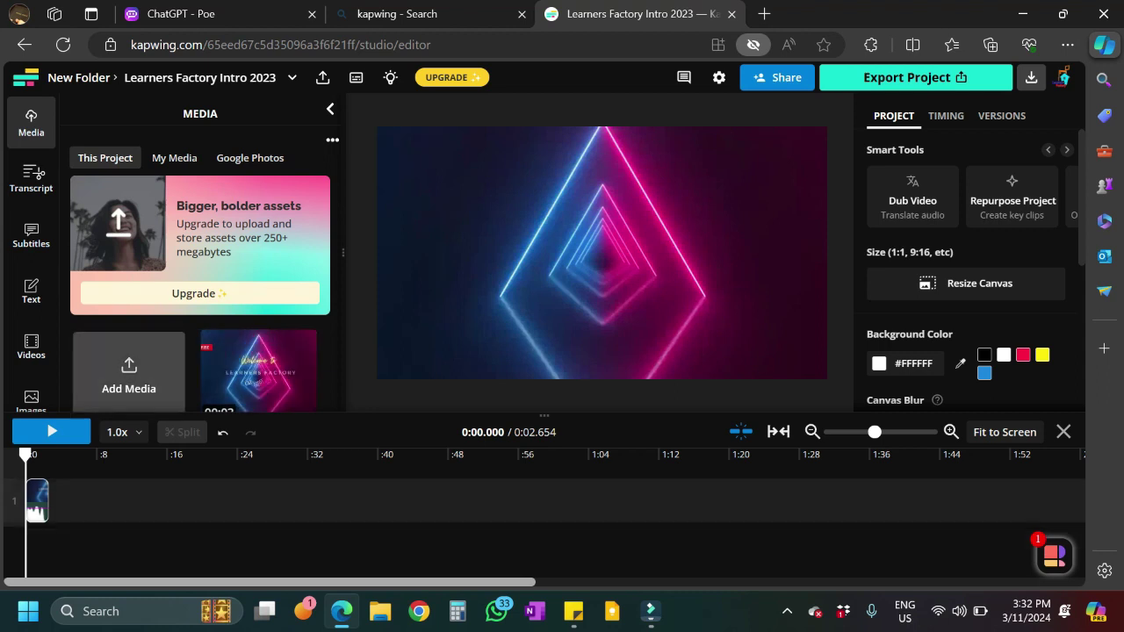
Open the stock video library and show the videos in the animal category.
scroll(31, 202, "down", 2)
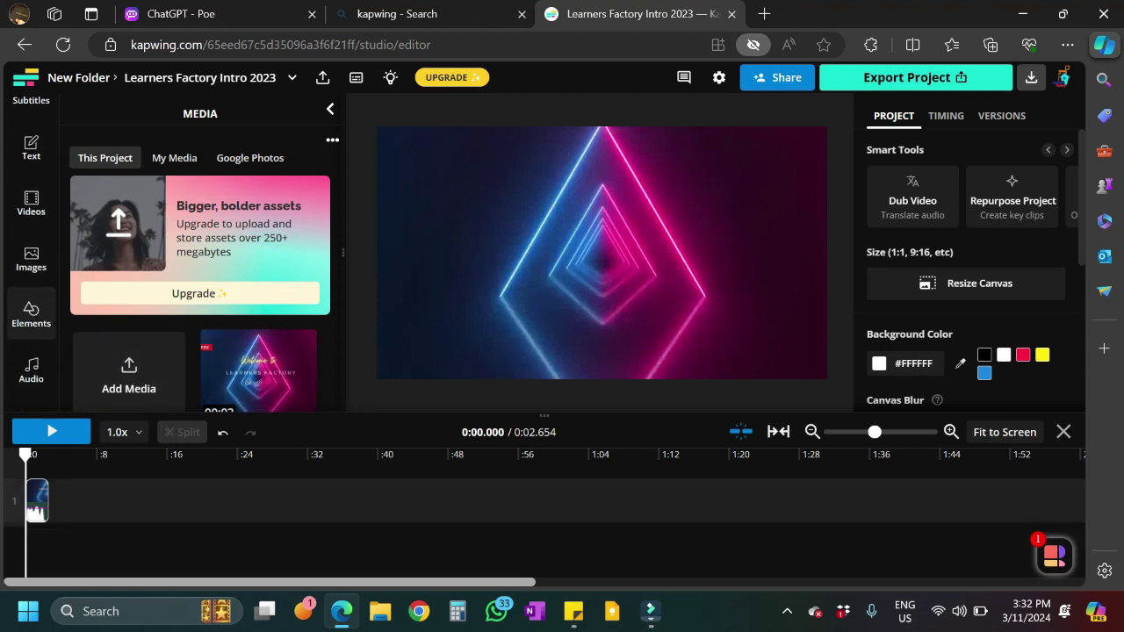
left_click(31, 202)
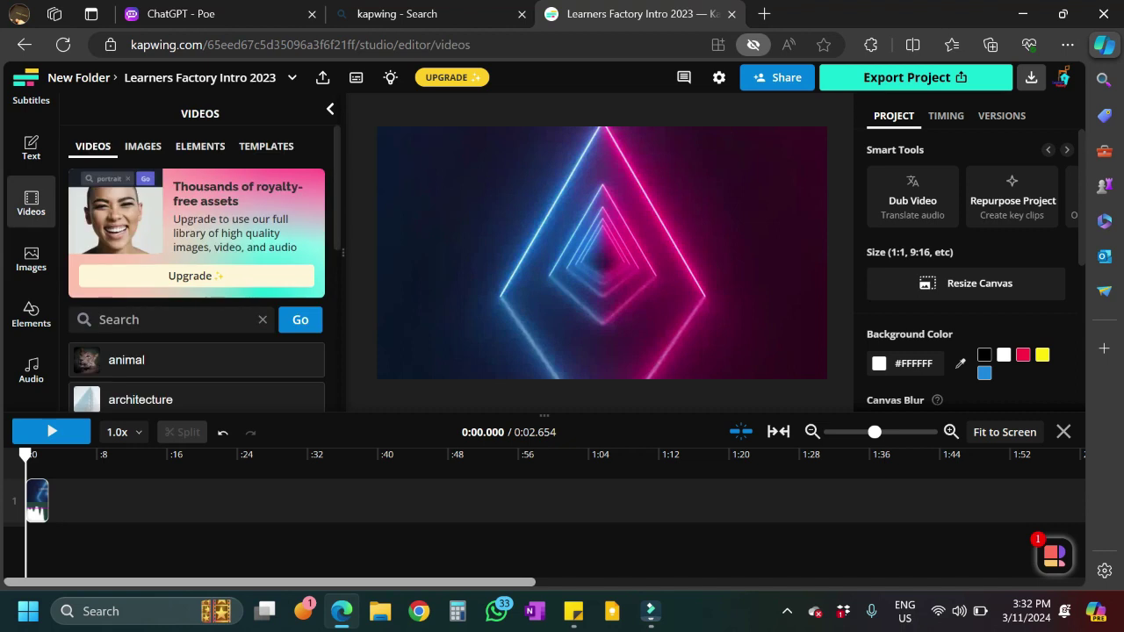
scroll(198, 299, "down", 4)
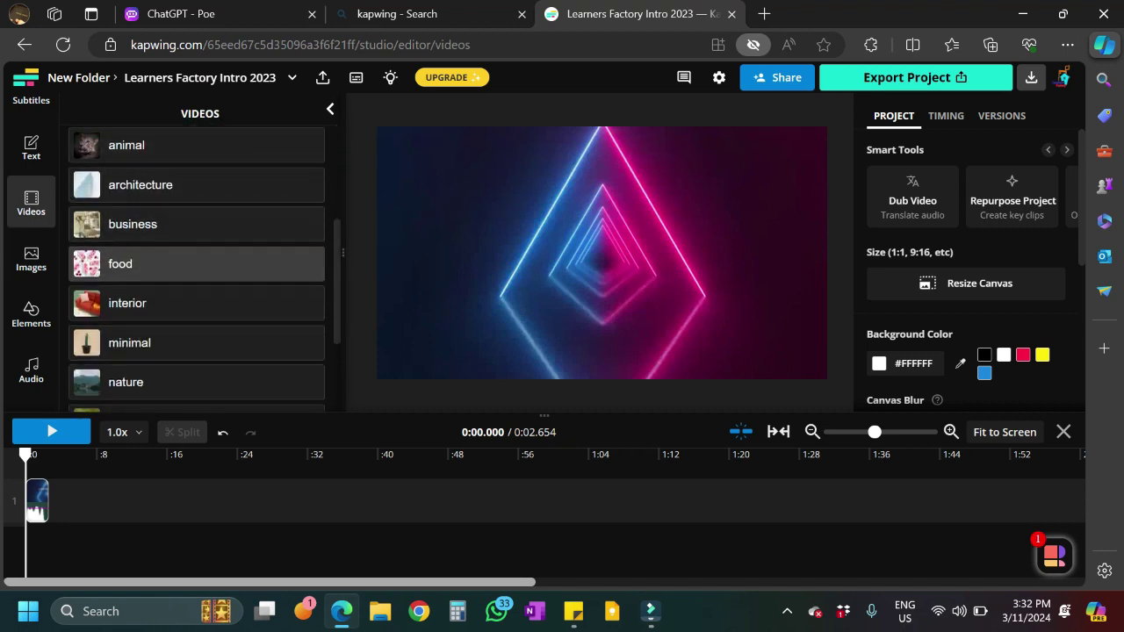
scroll(198, 299, "down", 1)
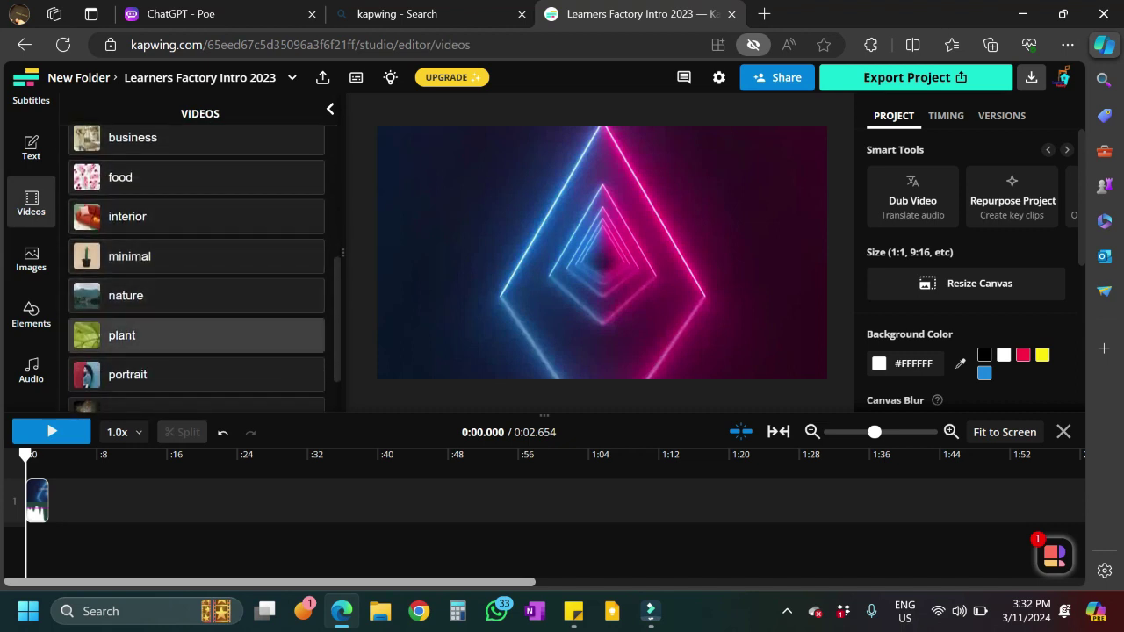
scroll(198, 325, "up", 2)
left_click(132, 143)
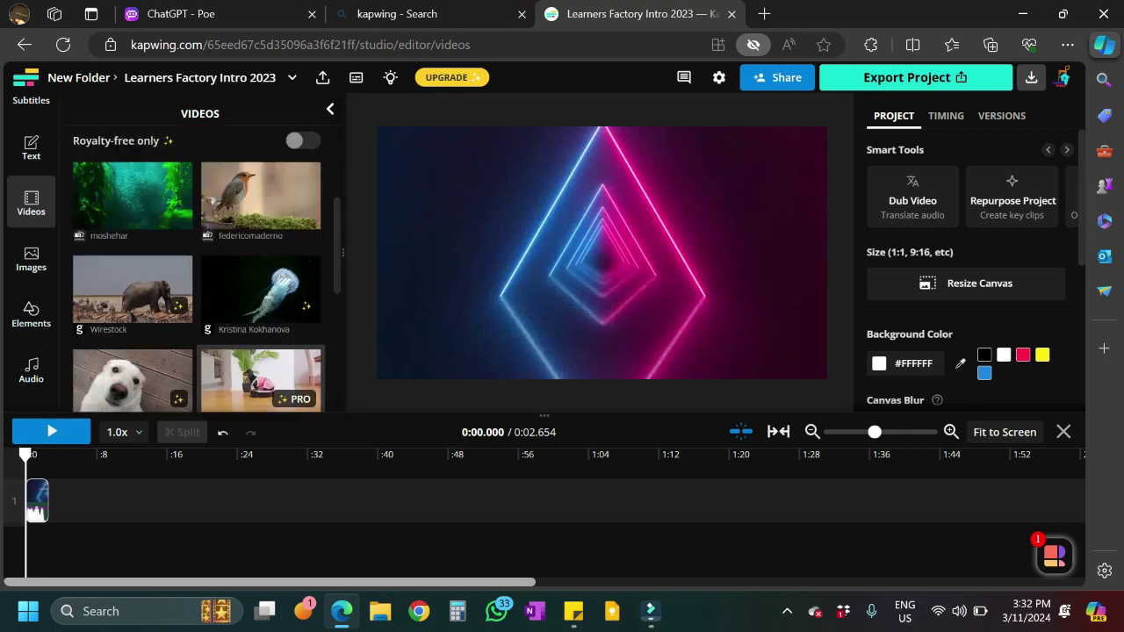
Add the stock robin video and the underwater fish video, placing them in that order directly after the intro on track 1.
left_click(261, 195)
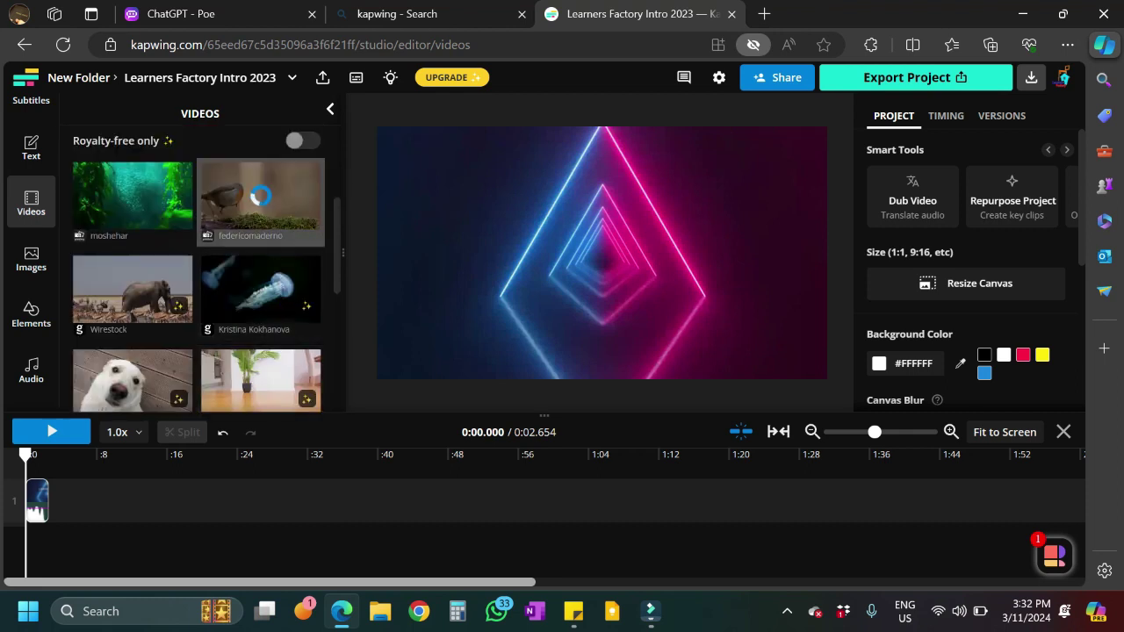
left_click(260, 198)
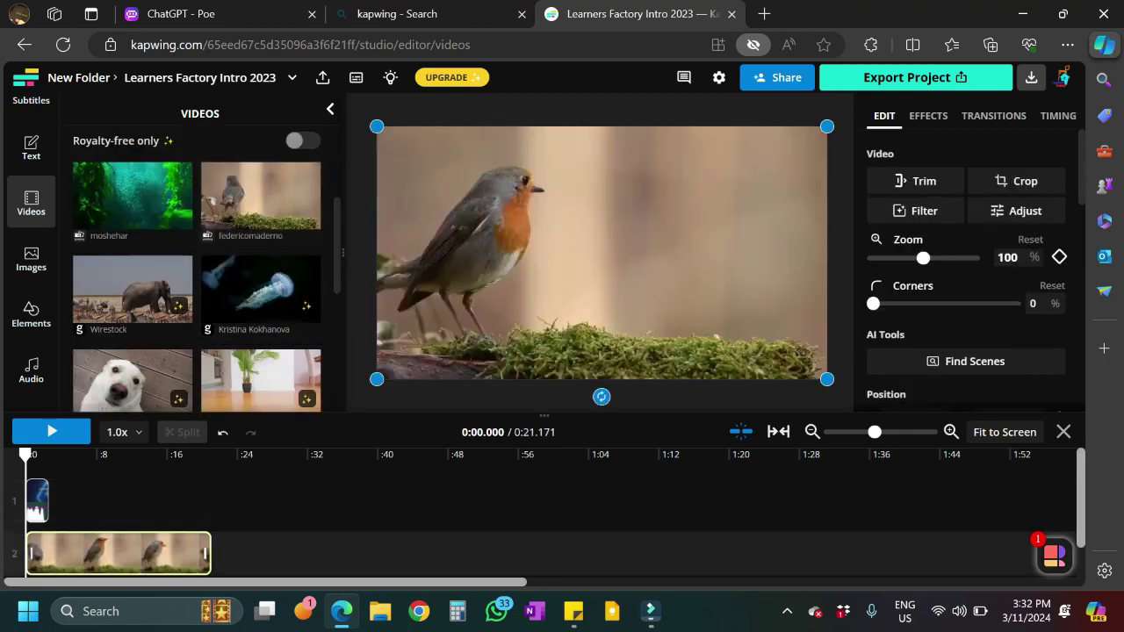
left_click_drag(118, 553, 143, 503)
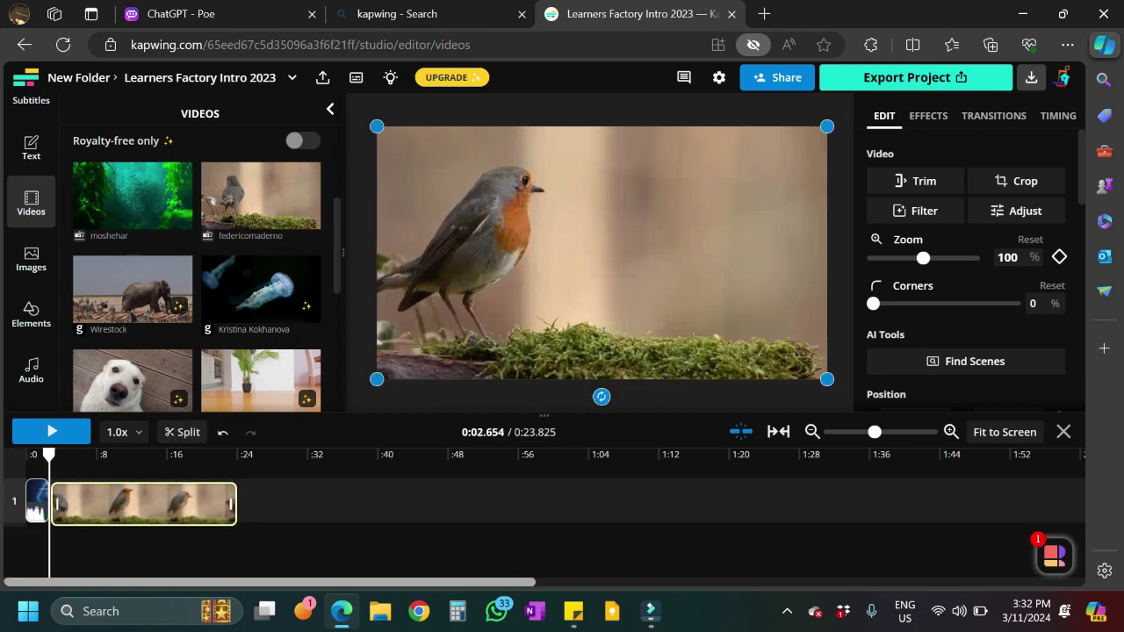
left_click(155, 188)
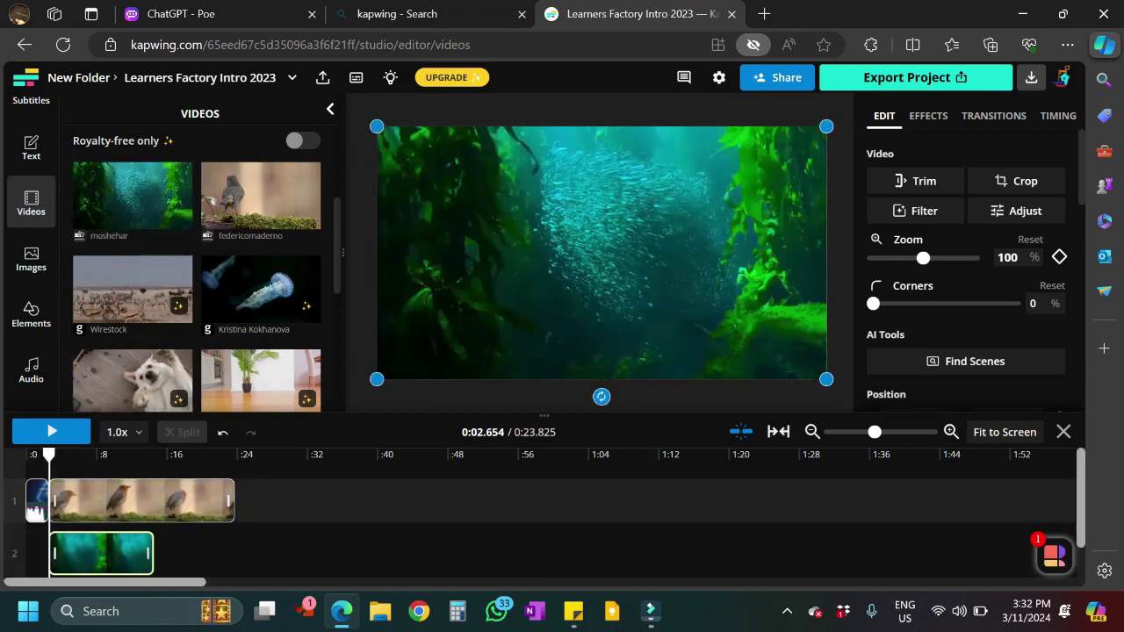
left_click_drag(101, 553, 287, 501)
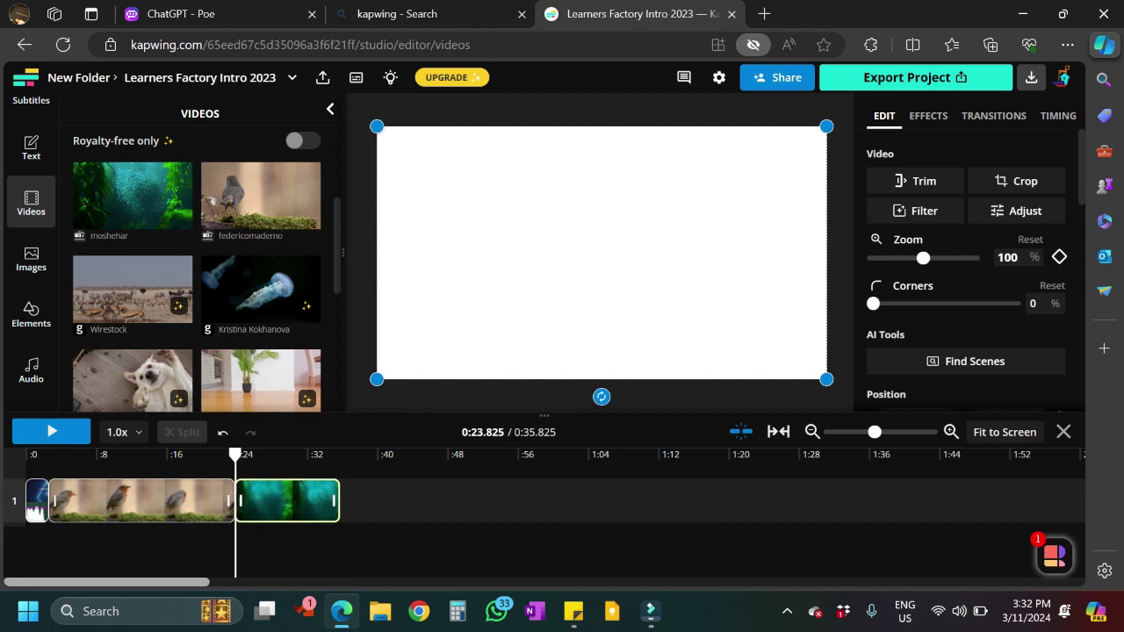
Look through the remaining animal stock videos in the library.
scroll(132, 290, "down", 2)
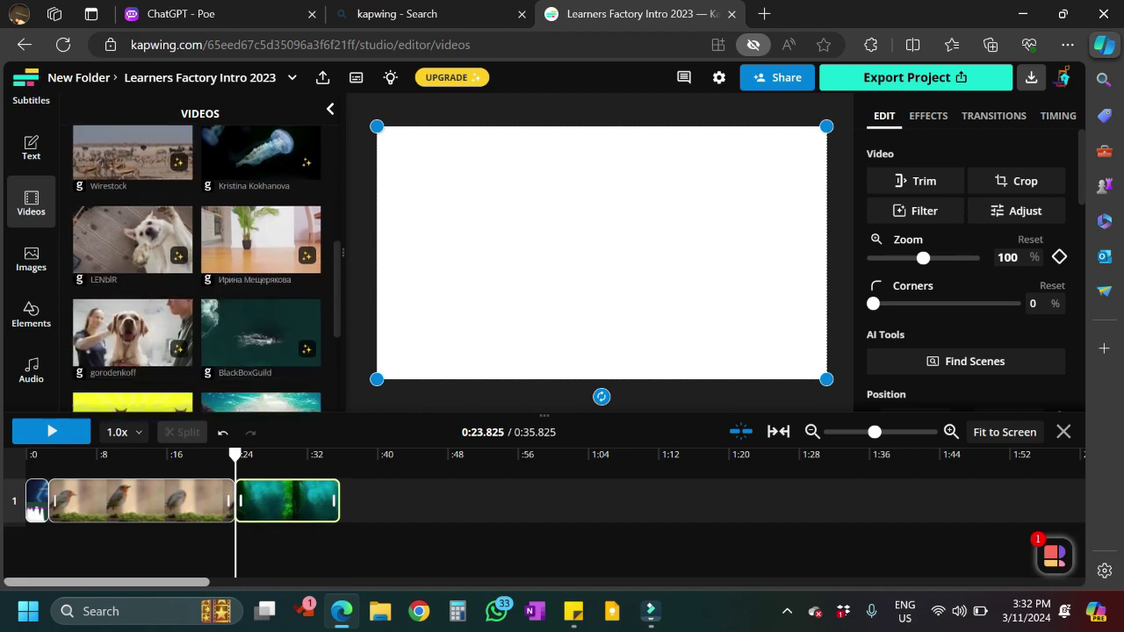
scroll(198, 267, "down", 2)
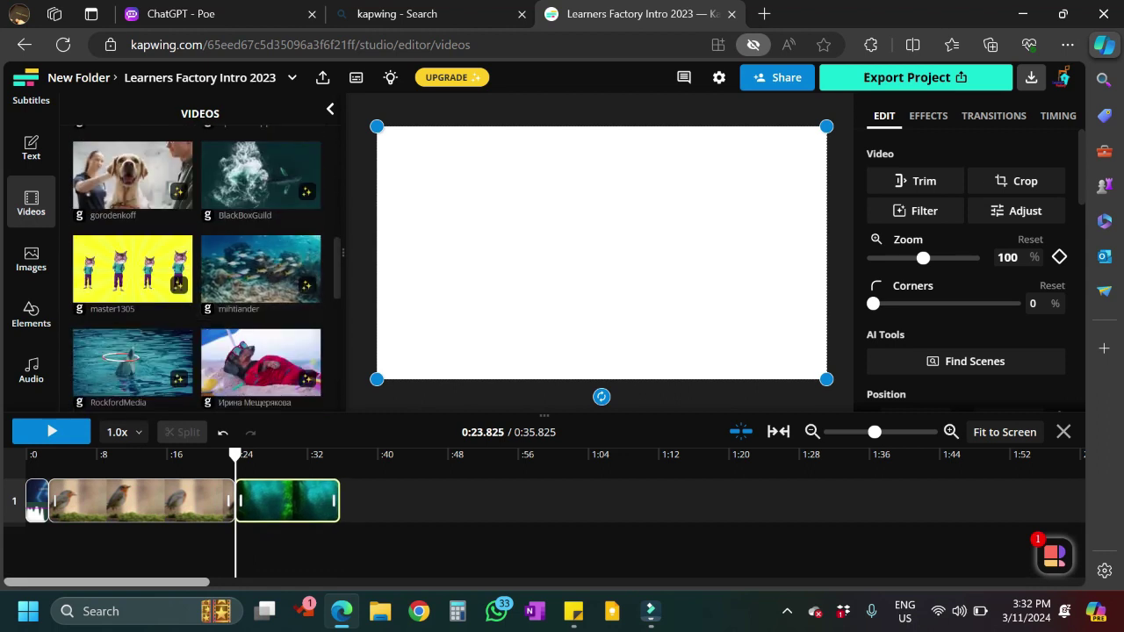
scroll(261, 264, "down", 2)
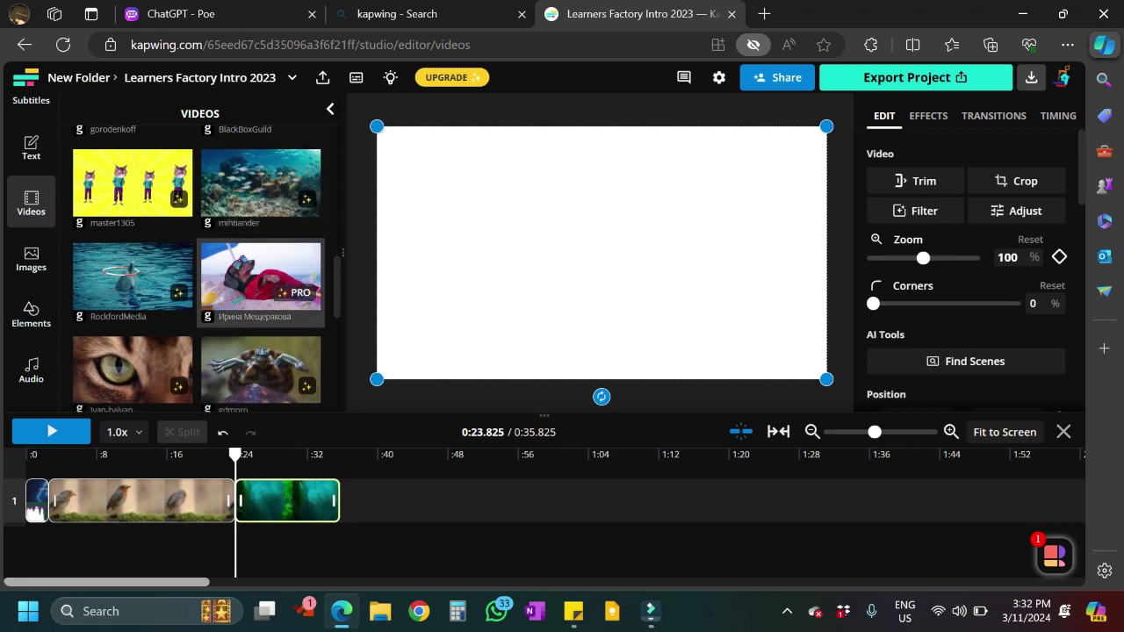
scroll(261, 263, "down", 5)
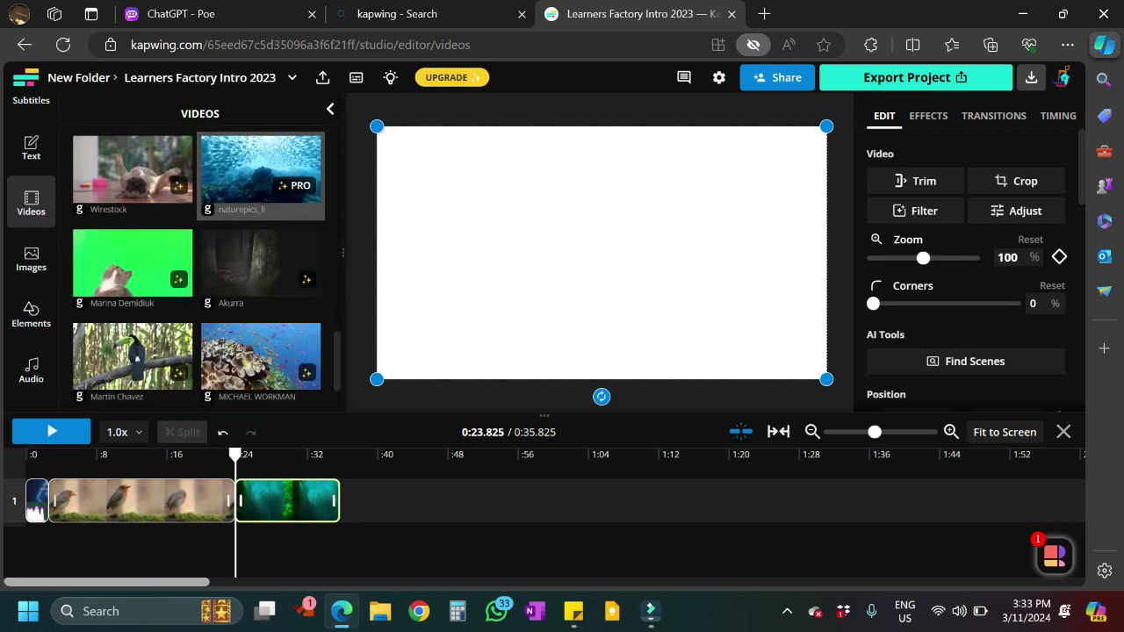
scroll(261, 264, "down", 5)
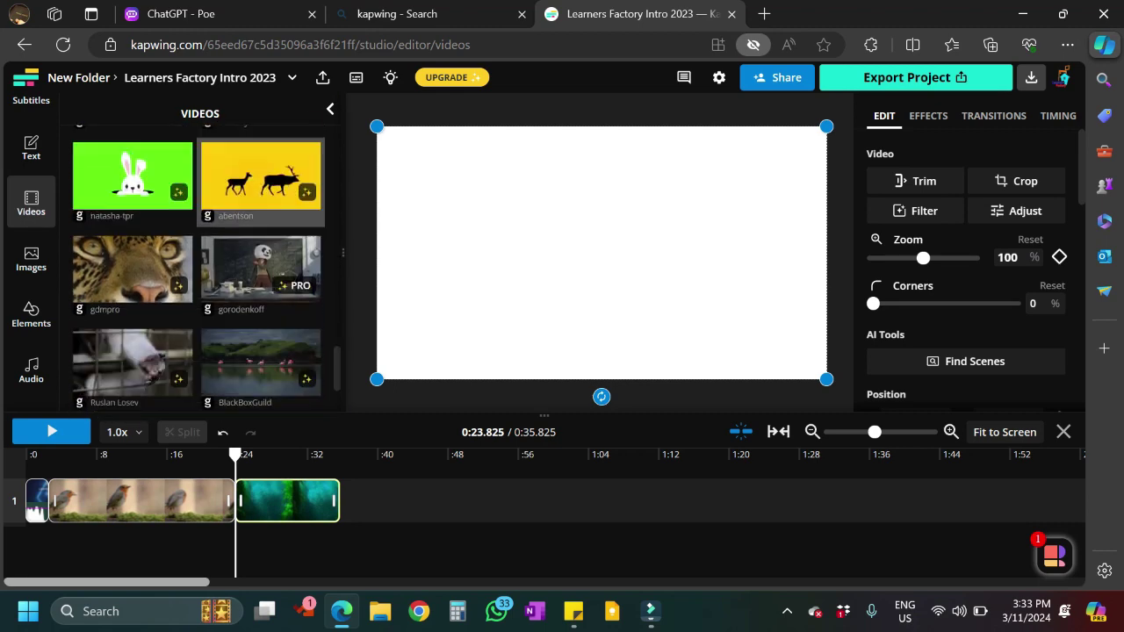
scroll(261, 263, "up", 8)
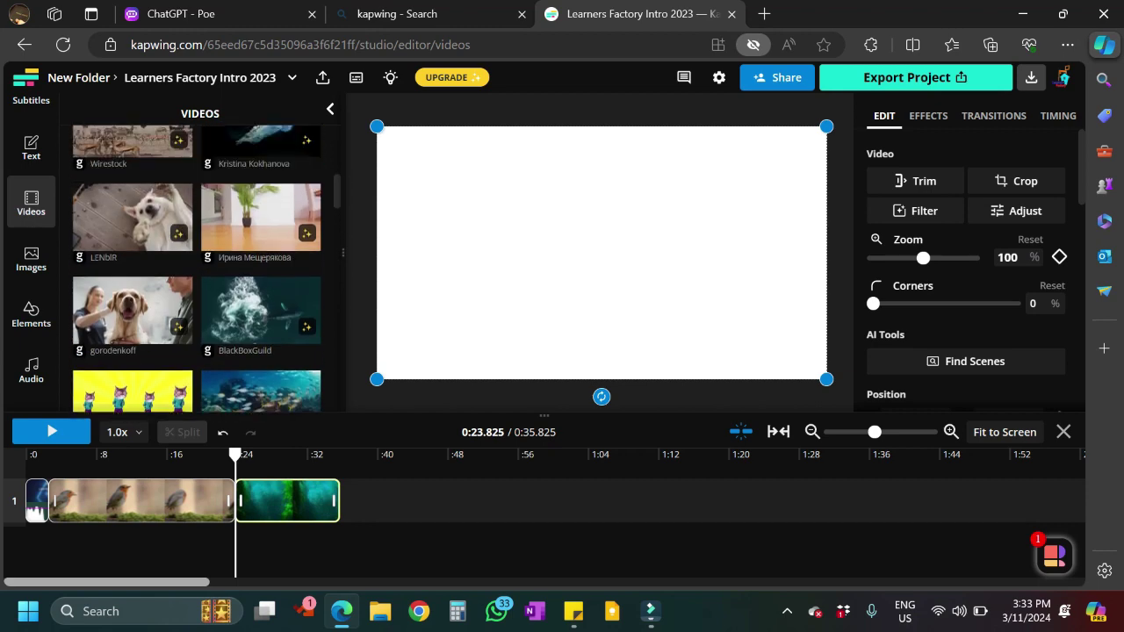
scroll(197, 268, "up", 1)
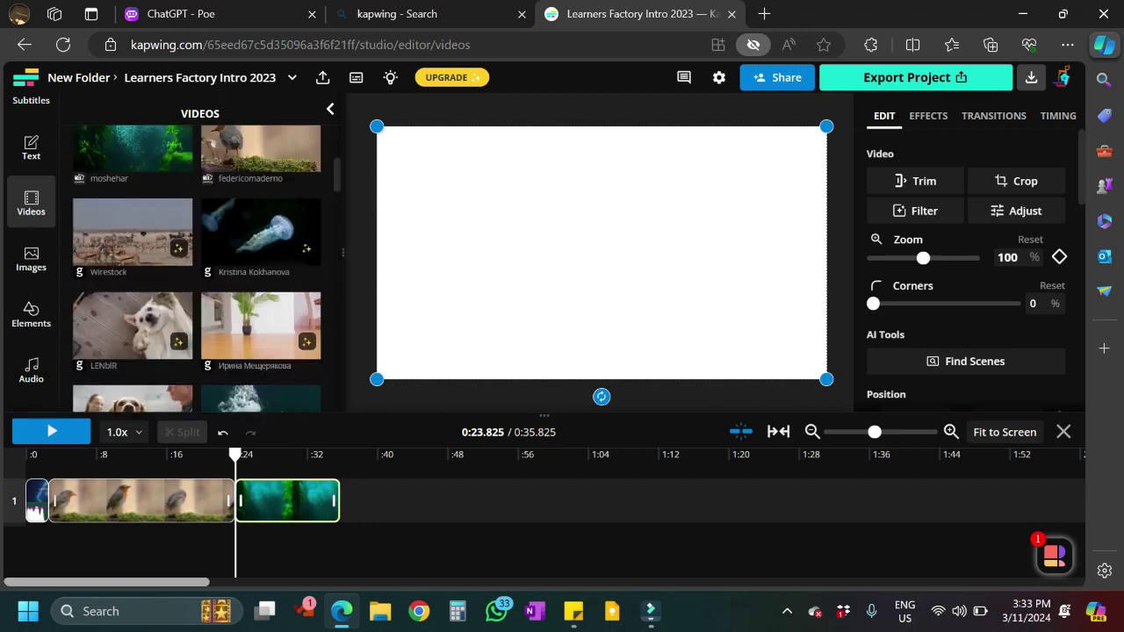
Play the assembled project from 0:00.000 through to its end.
left_click_drag(236, 455, 27, 455)
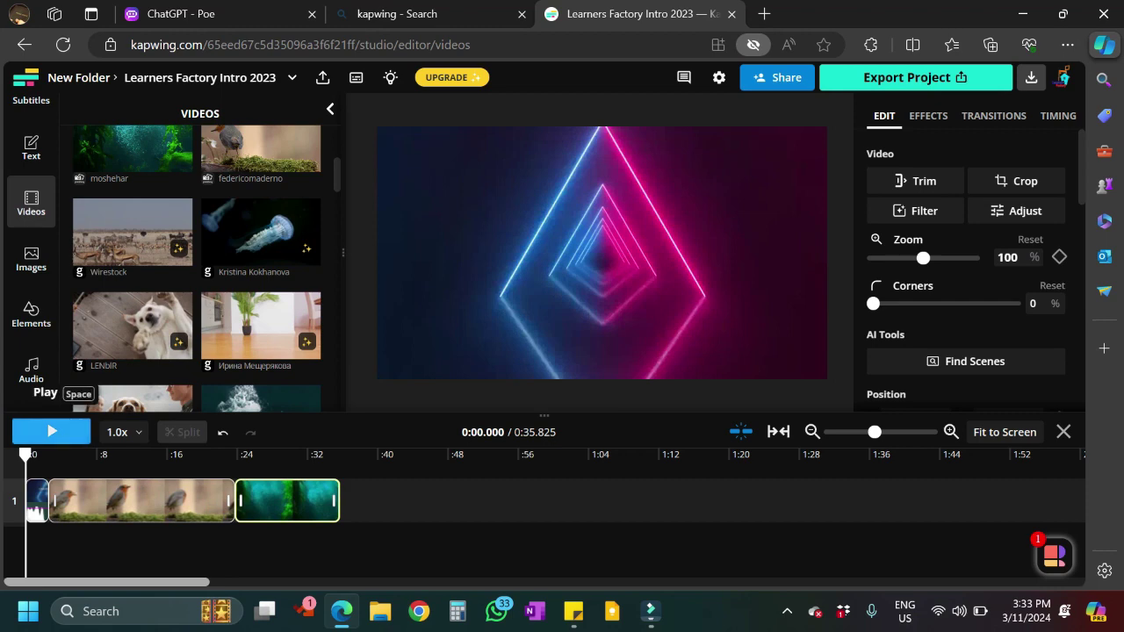
left_click(51, 432)
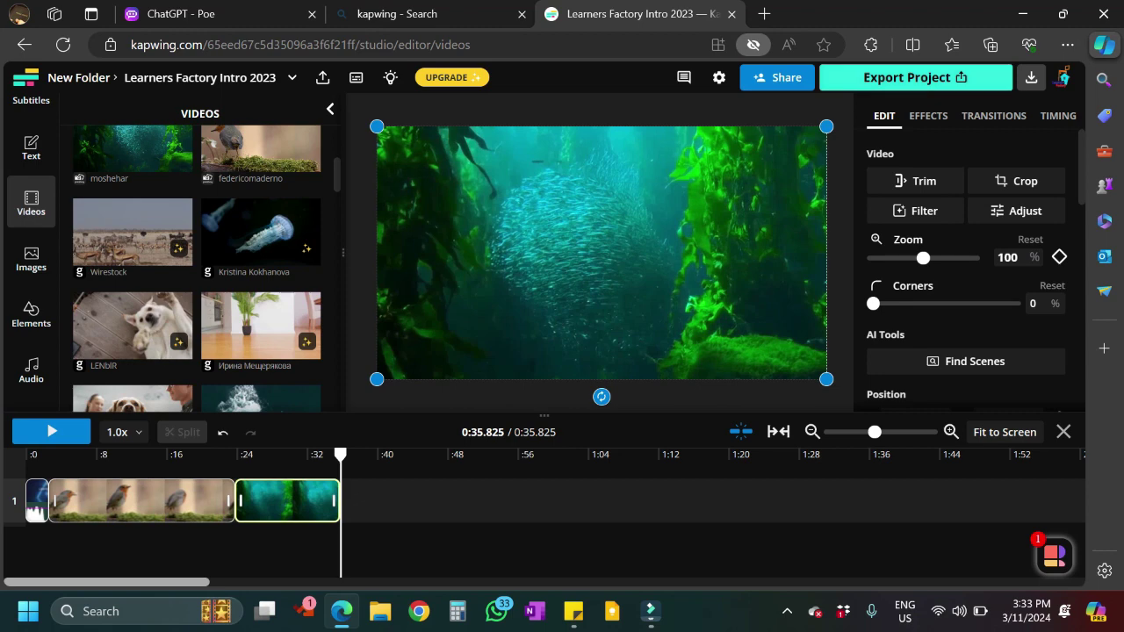
scroll(261, 290, "up", 1)
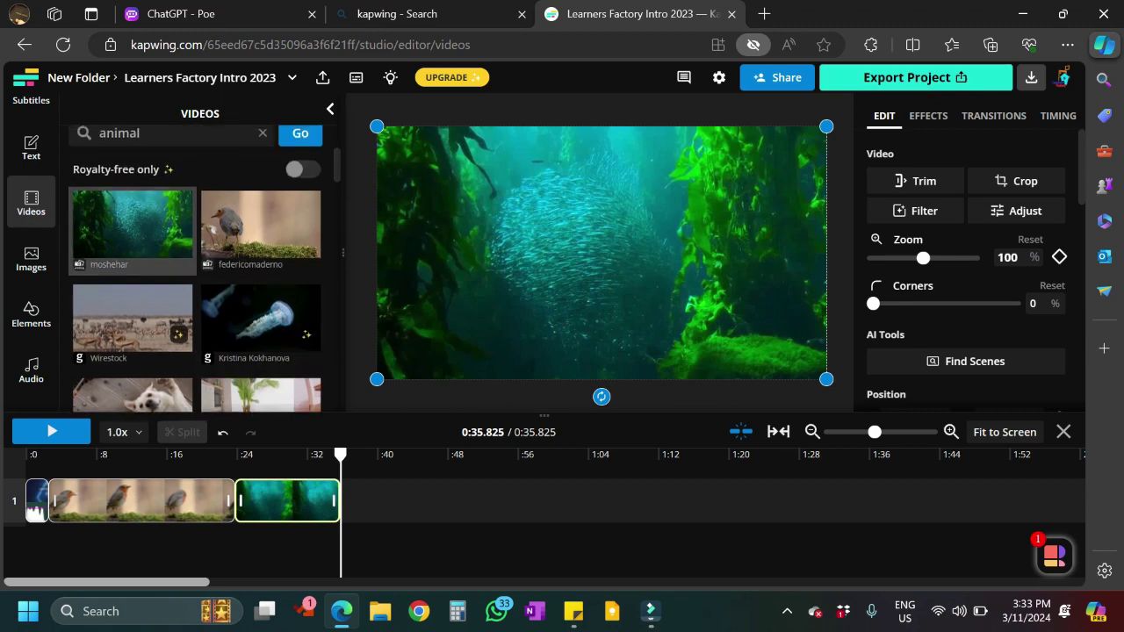
Look through the audio library's sound effects, text to speech and music sections.
scroll(31, 257, "down", 2)
left_click(31, 227)
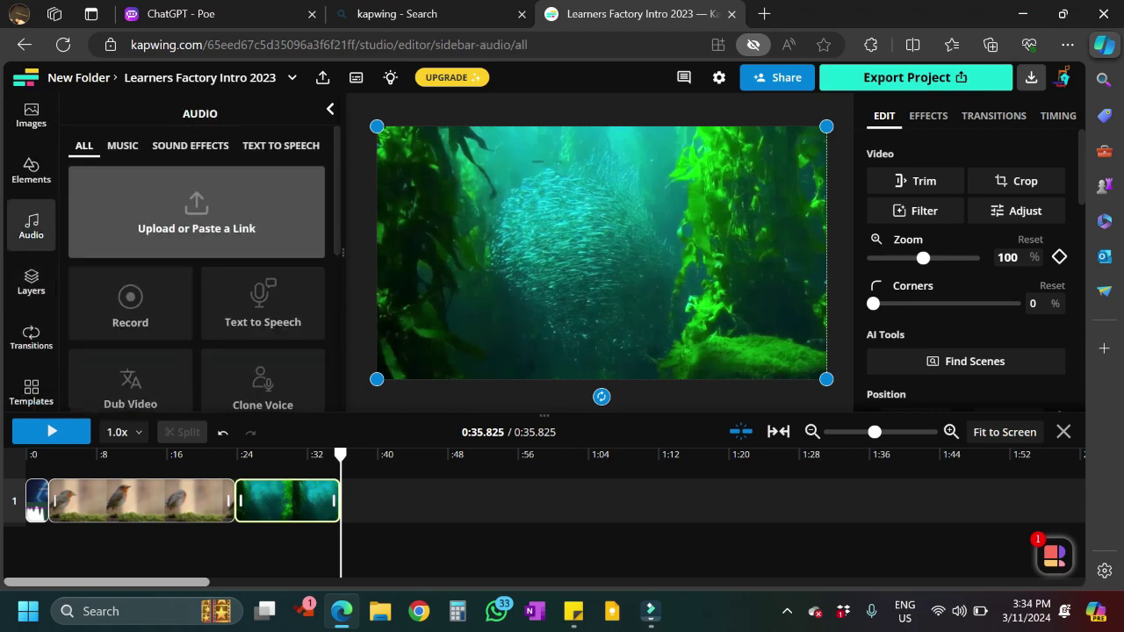
left_click(190, 145)
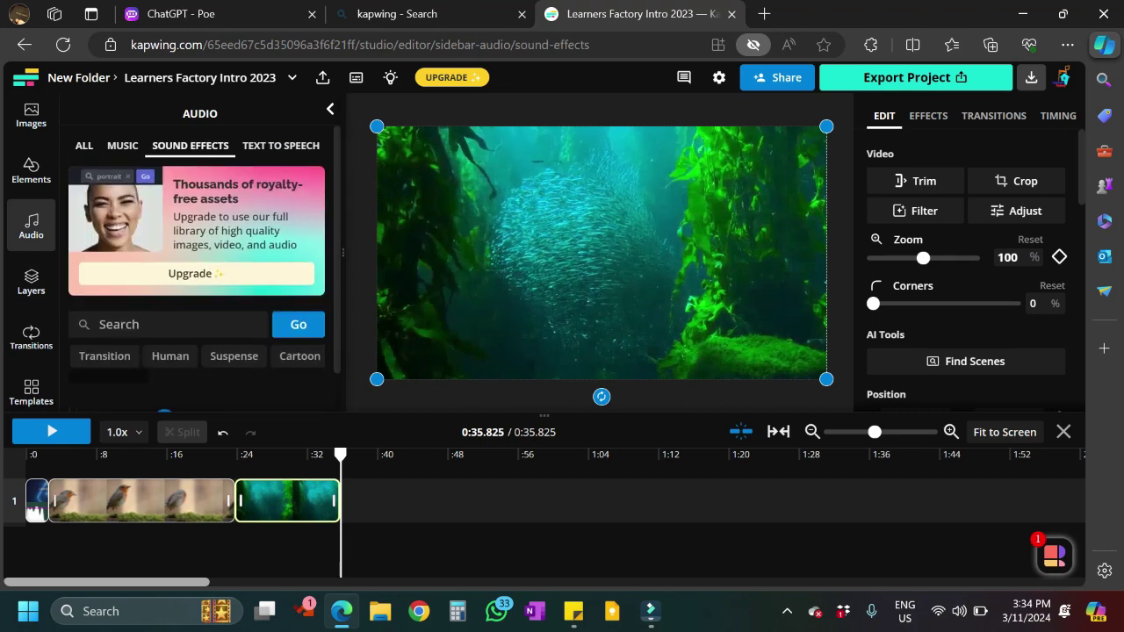
left_click(122, 145)
left_click(280, 145)
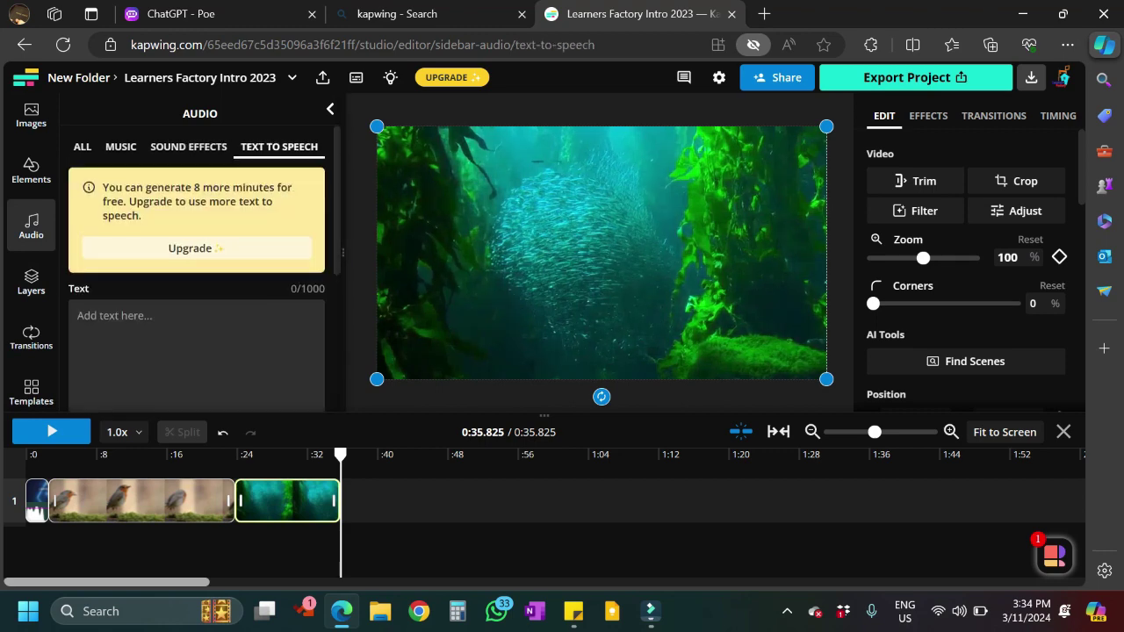
left_click(188, 146)
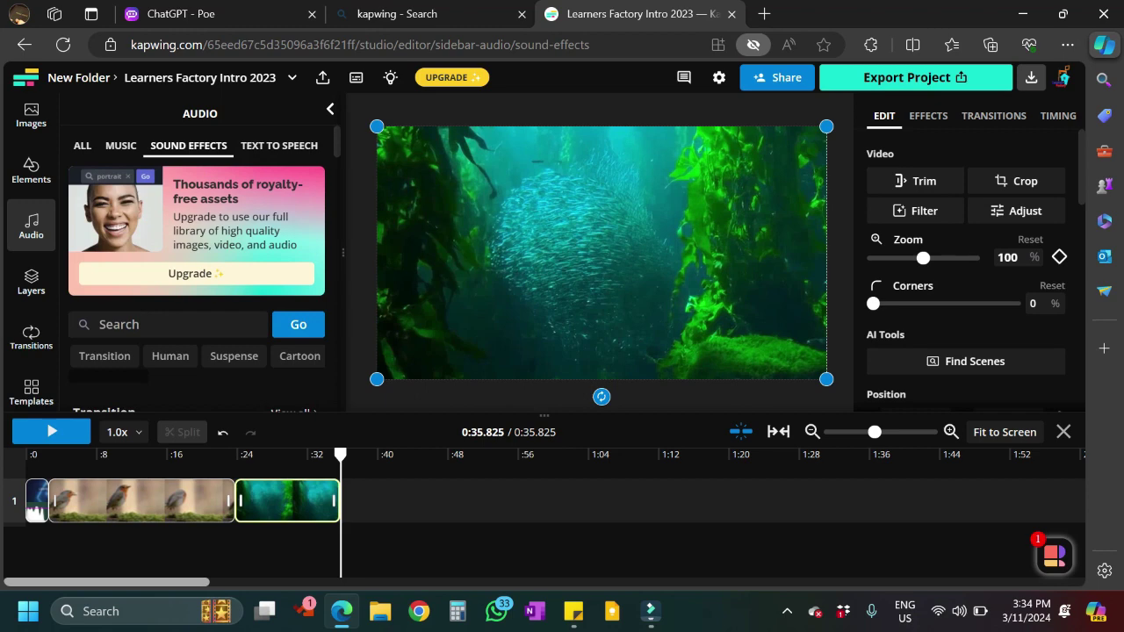
scroll(196, 264, "down", 5)
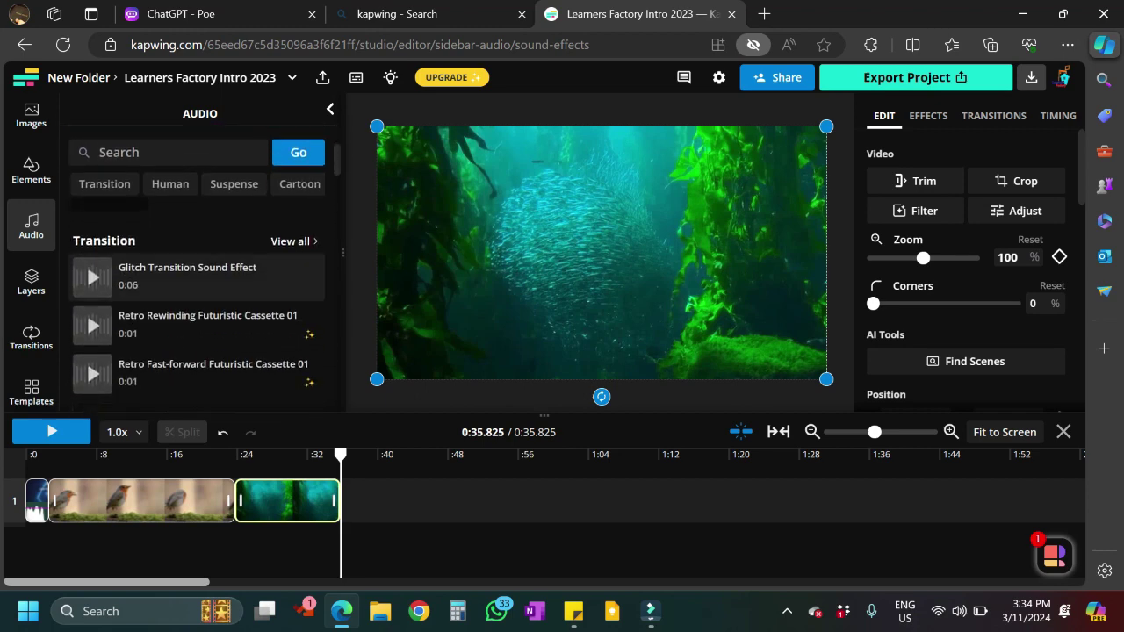
scroll(197, 264, "down", 1)
scroll(197, 264, "up", 2)
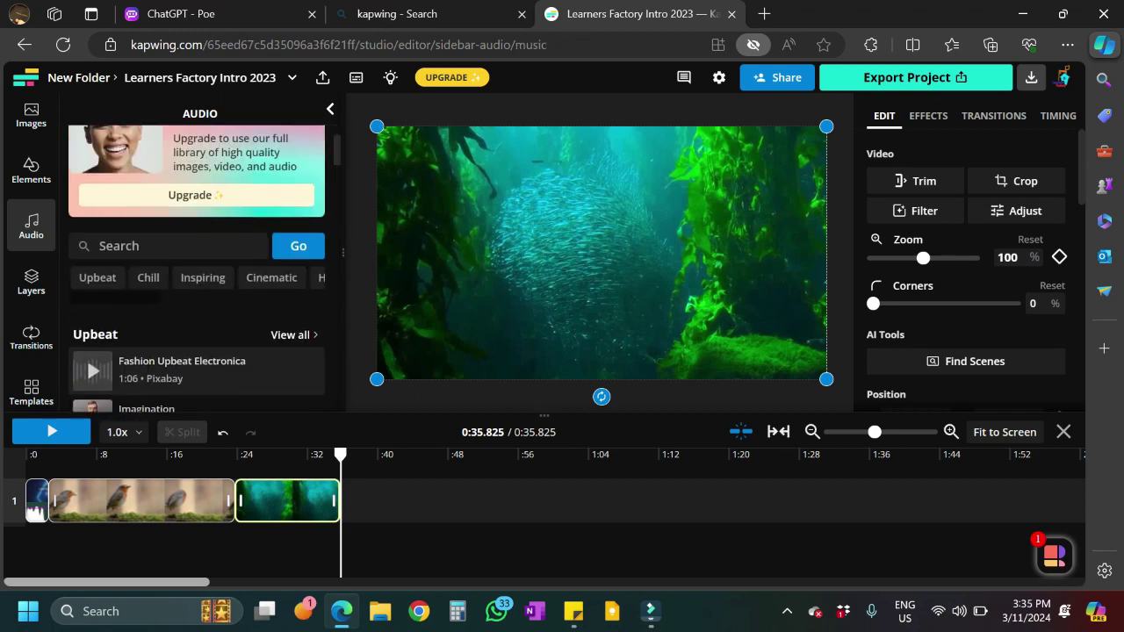
Search the music library for "nature" and preview the tracks Nature and Autumn Allure.
left_click(168, 281)
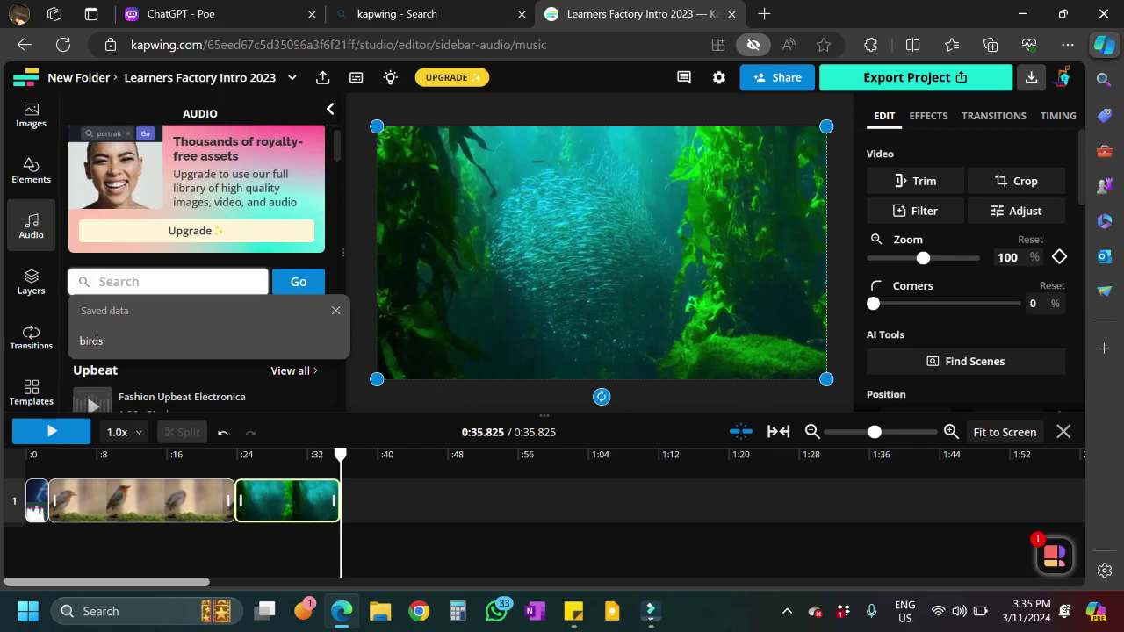
type("nature")
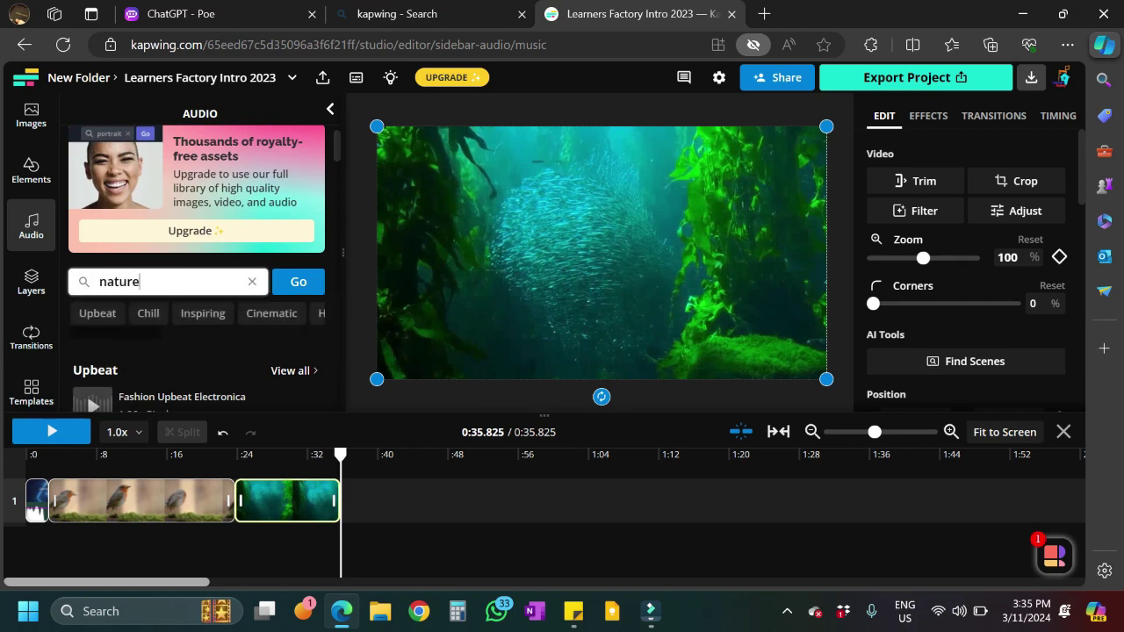
key("Return")
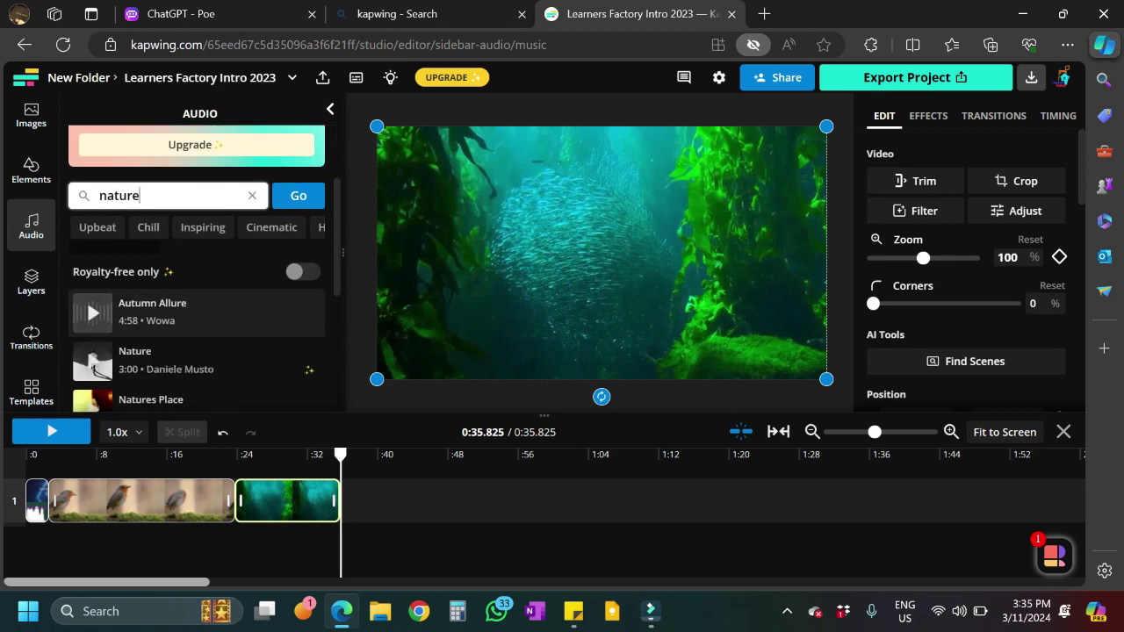
scroll(193, 312, "down", 1)
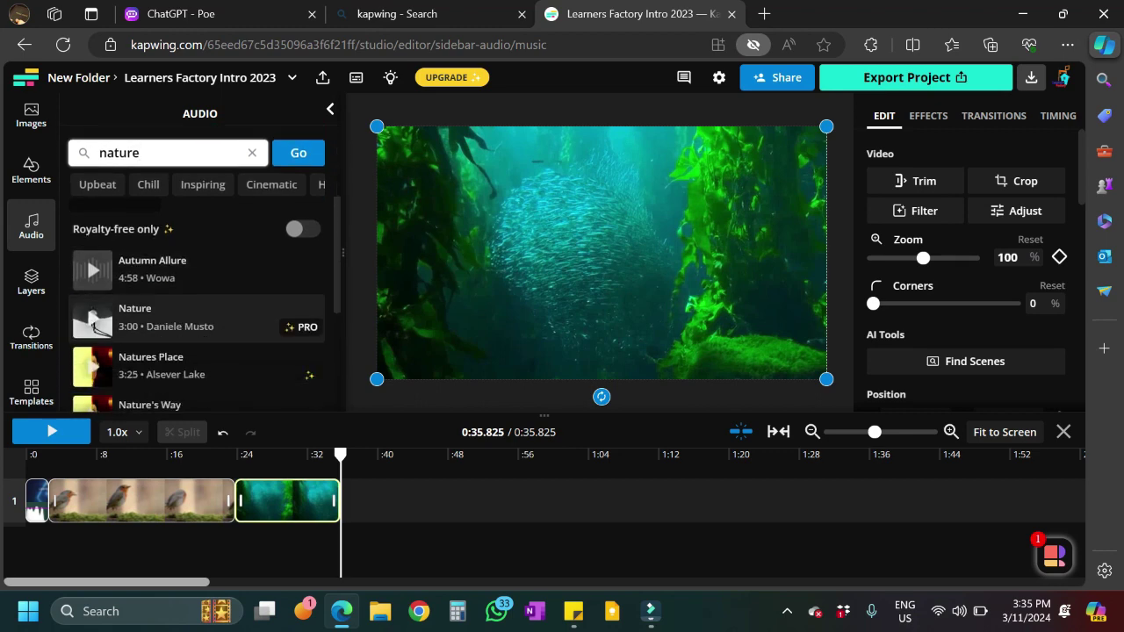
left_click(93, 319)
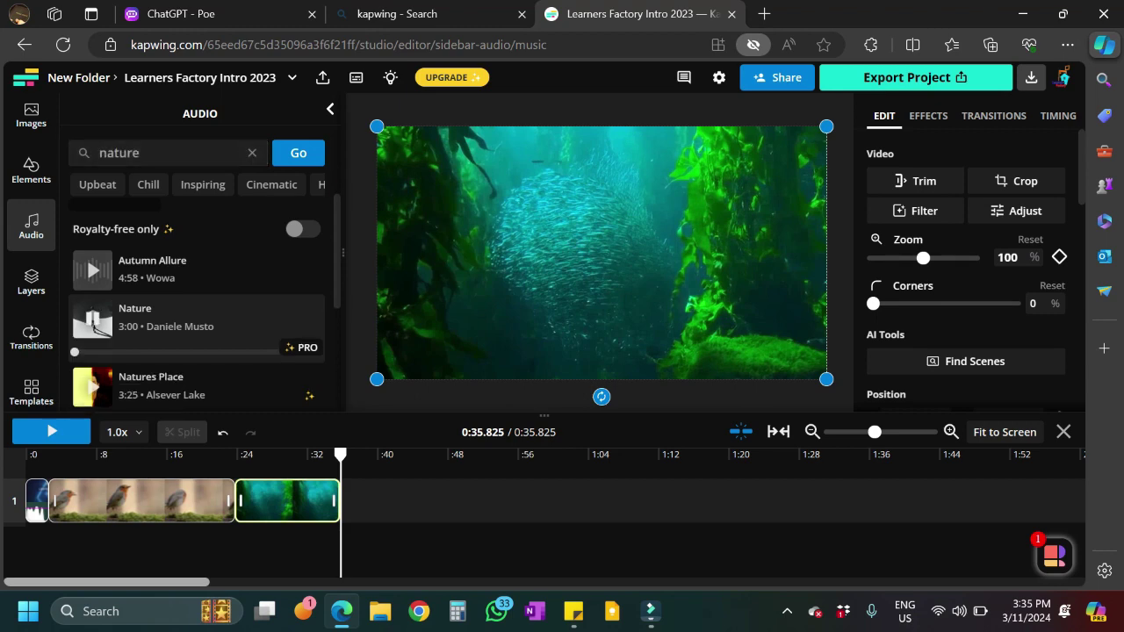
left_click(92, 270)
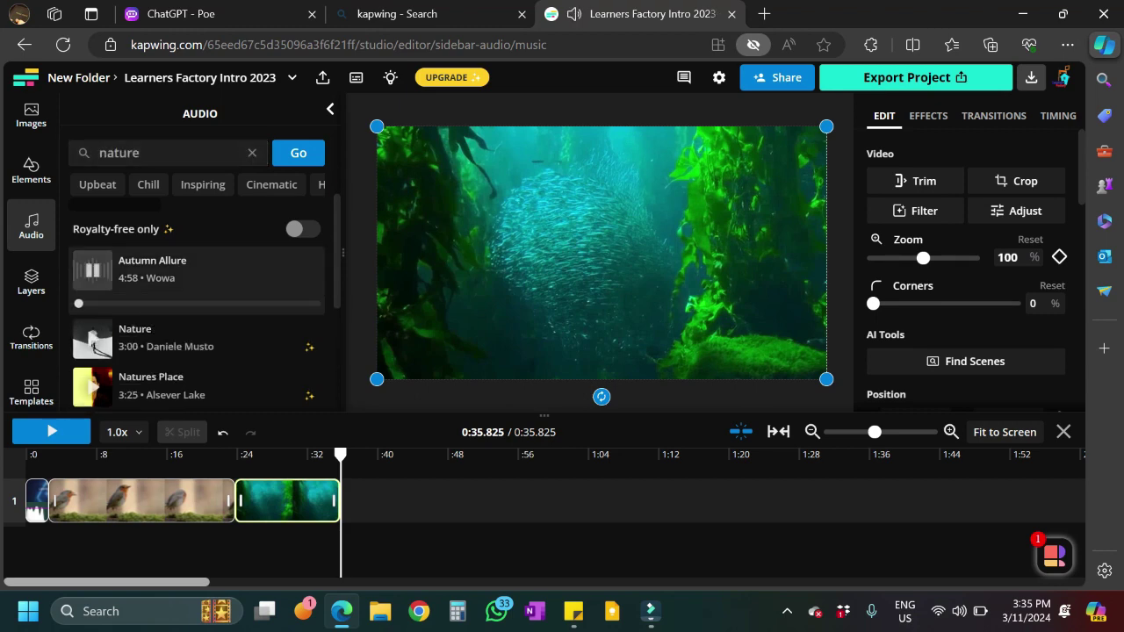
key("XF86AudioRaiseVolume")
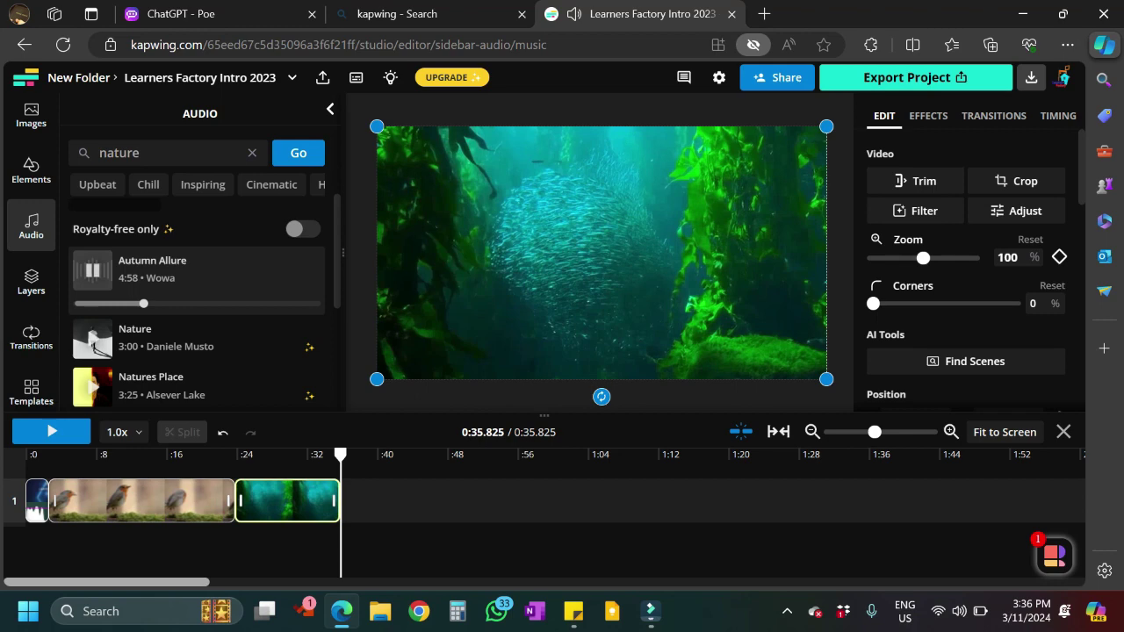
Add the Autumn Allure track to the timeline after the underwater clip and move the playhead to 0:29.600.
left_click(197, 271)
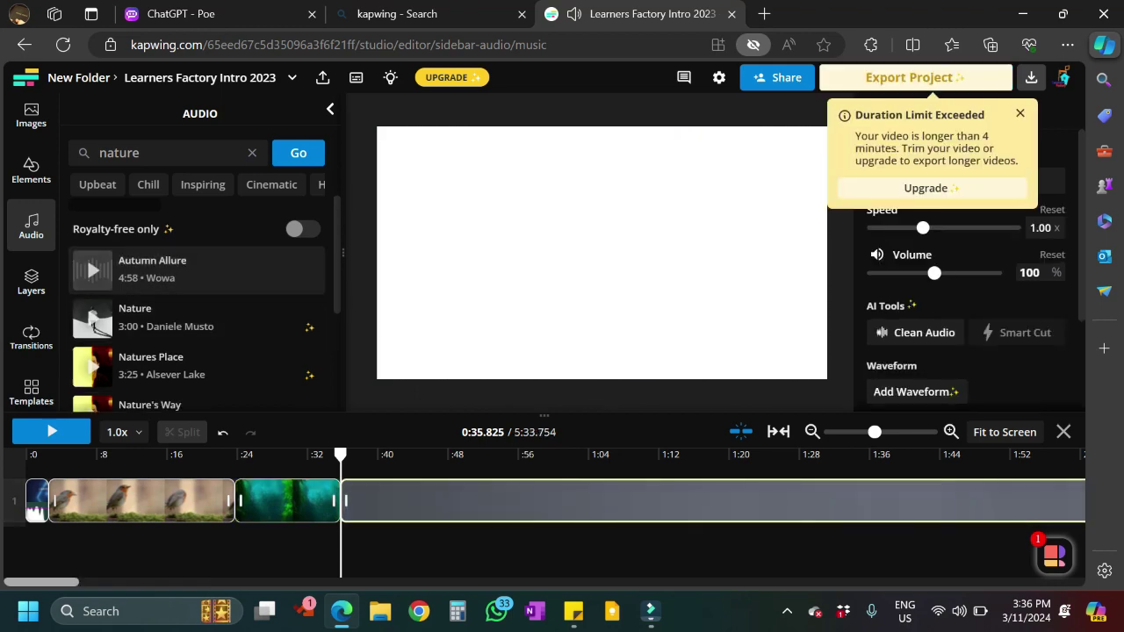
left_click(285, 454)
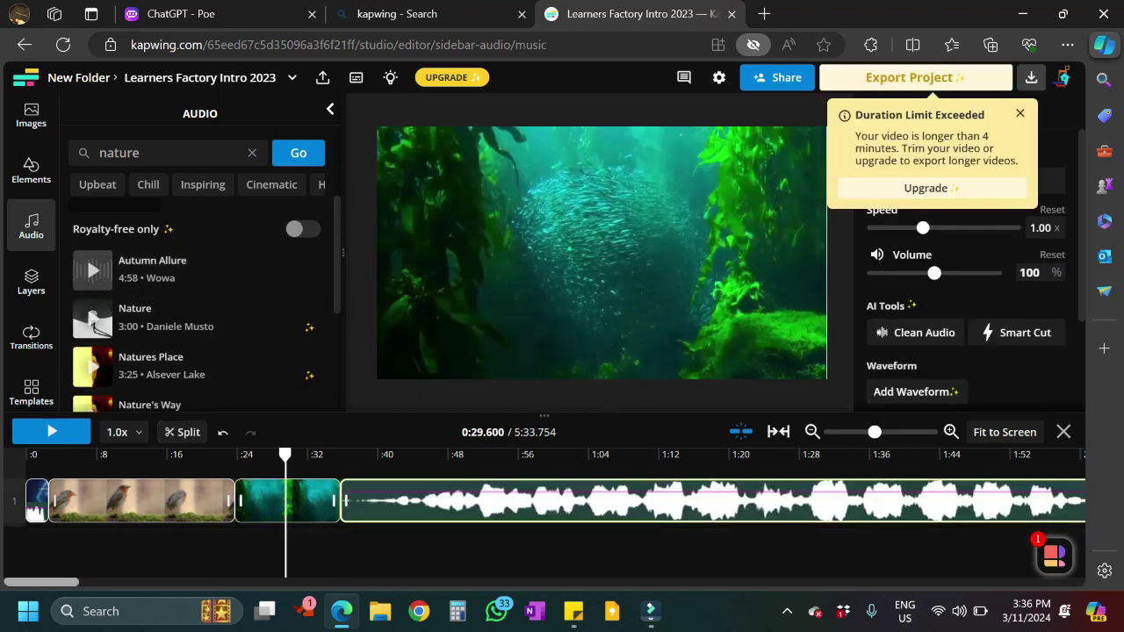
Move the Autumn Allure track onto its own layer beneath the videos, starting at 0:00.000.
left_click_drag(395, 500, 96, 549)
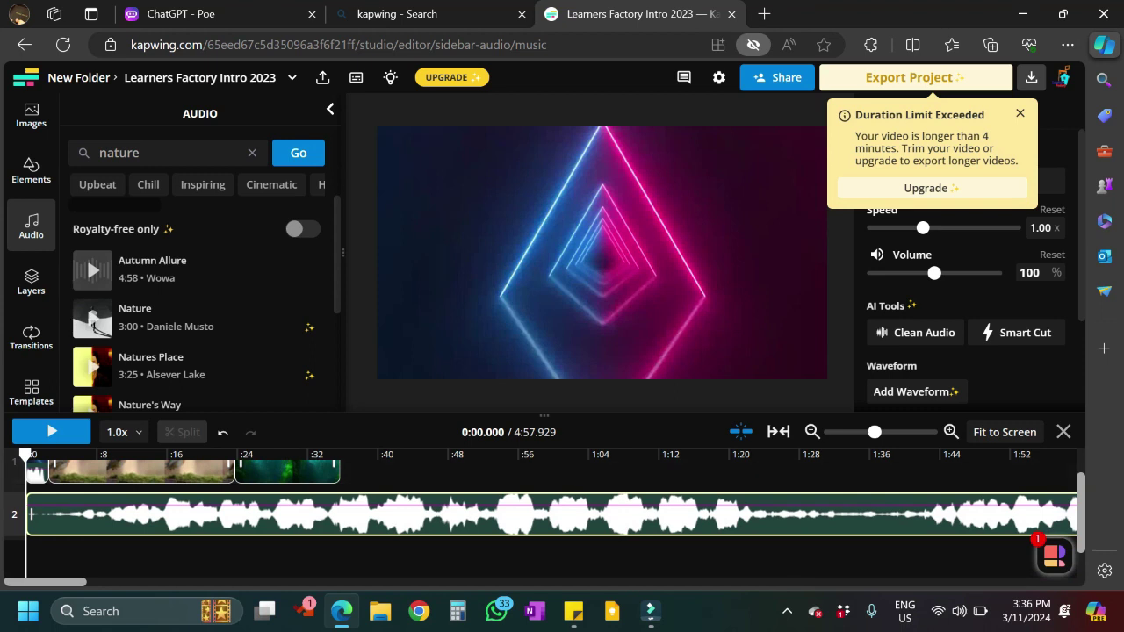
scroll(544, 512, "up", 1)
Split the music at 0:15.400, delete its opening part and align the remainder with the start of the bird clip at 0:02.654.
left_click(172, 454)
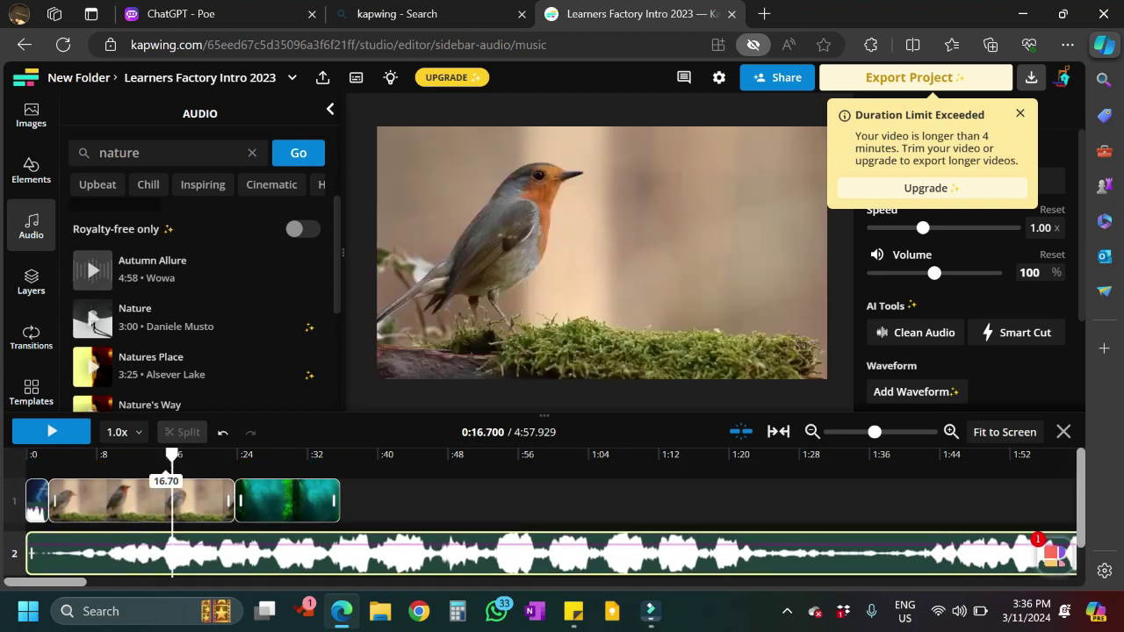
left_click_drag(172, 454, 160, 454)
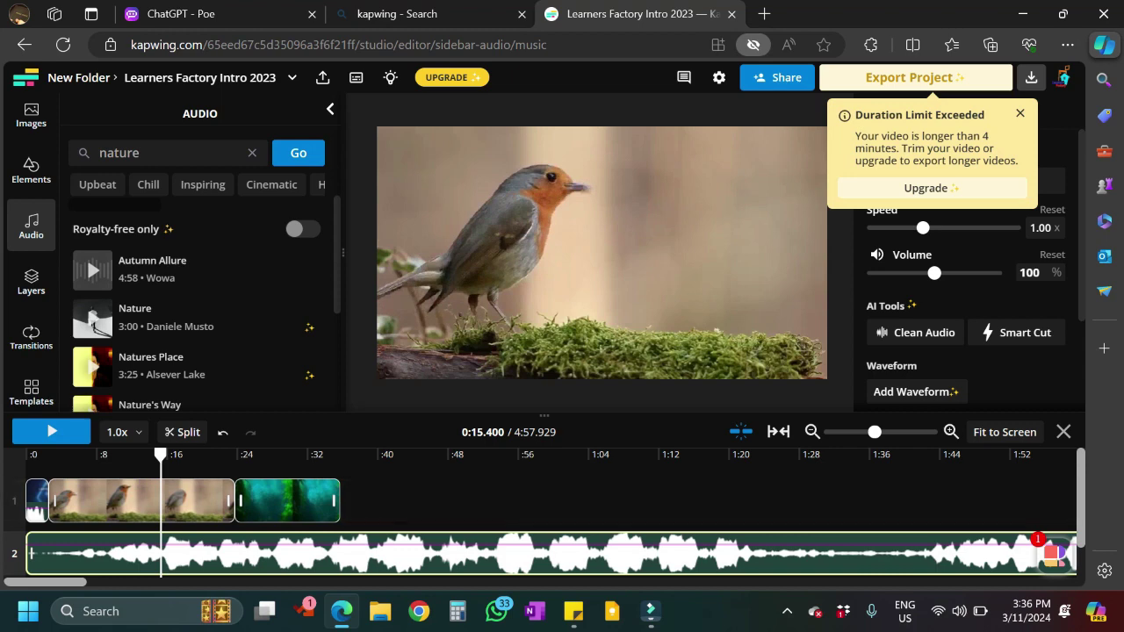
left_click(181, 431)
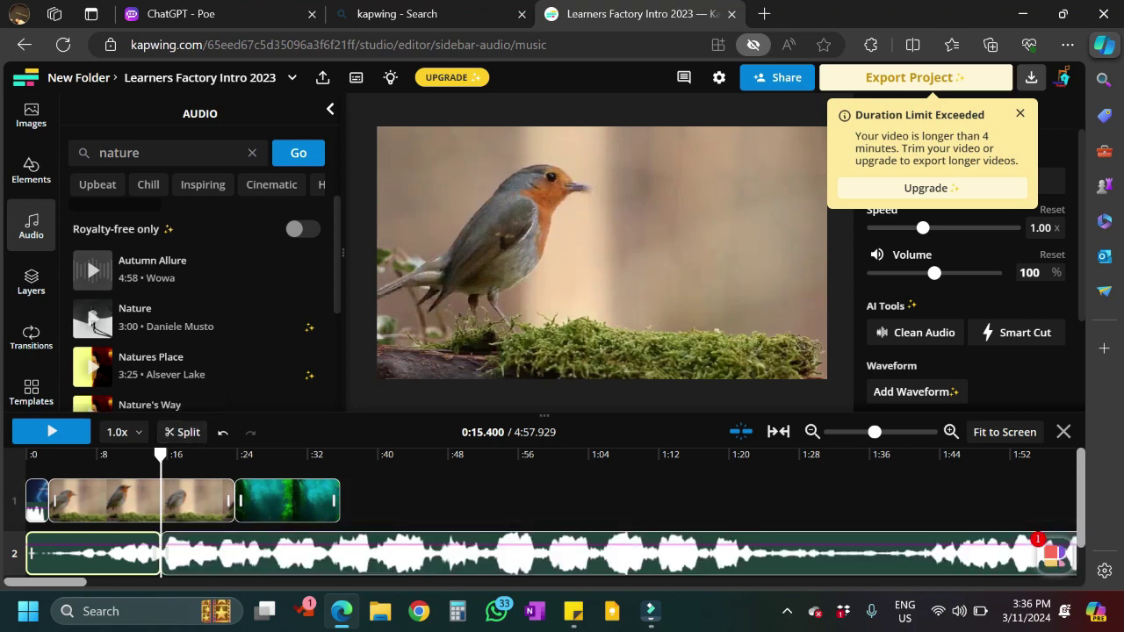
key("Delete")
left_click_drag(202, 553, 134, 554)
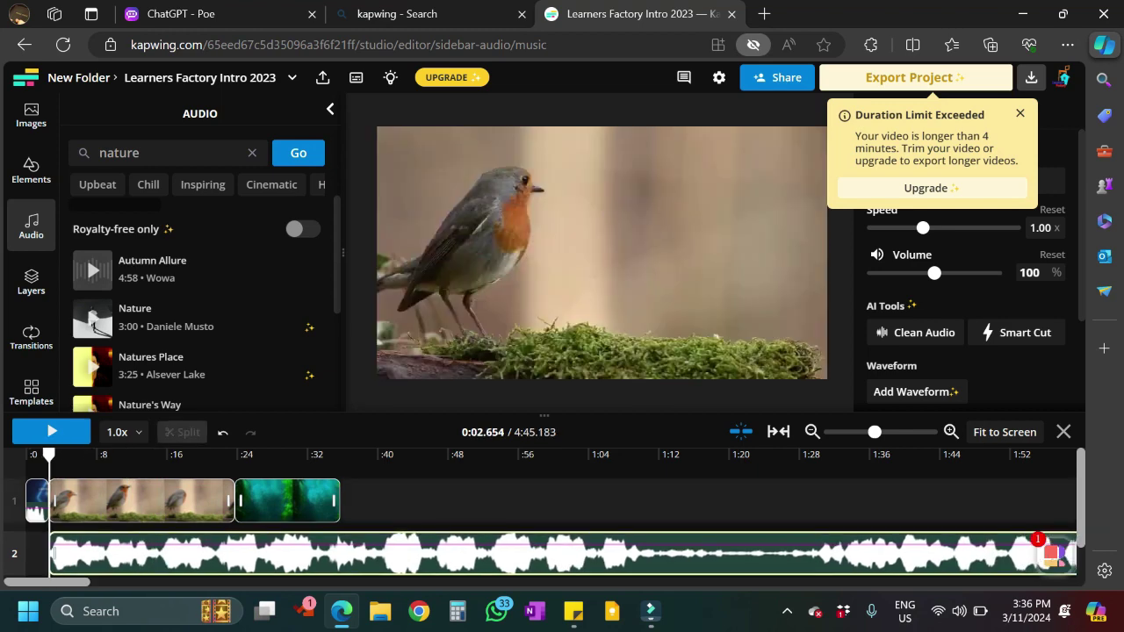
Split the music at 0:35.700 near the end of the underwater clip, delete the excess part, and play the project through.
left_click(339, 455)
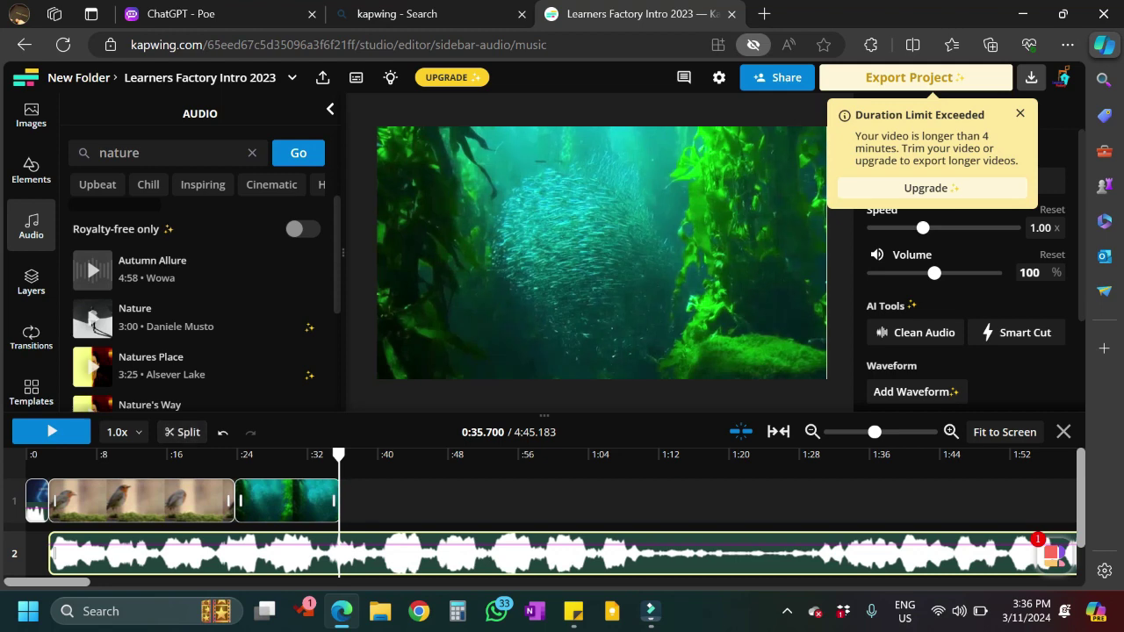
left_click(180, 431)
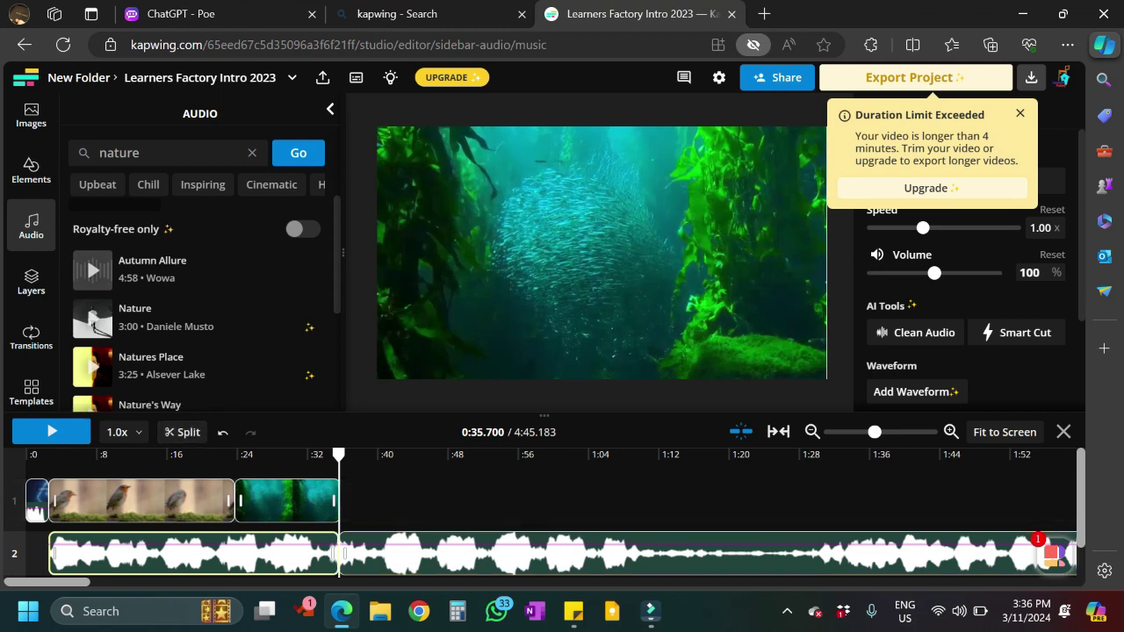
key("Delete")
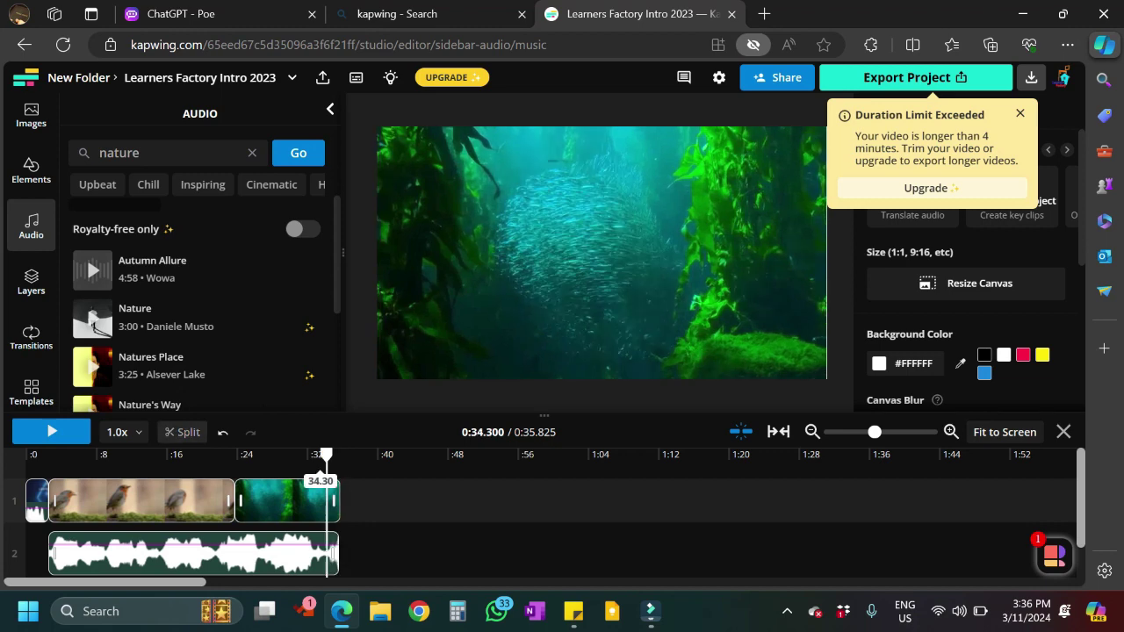
left_click(51, 431)
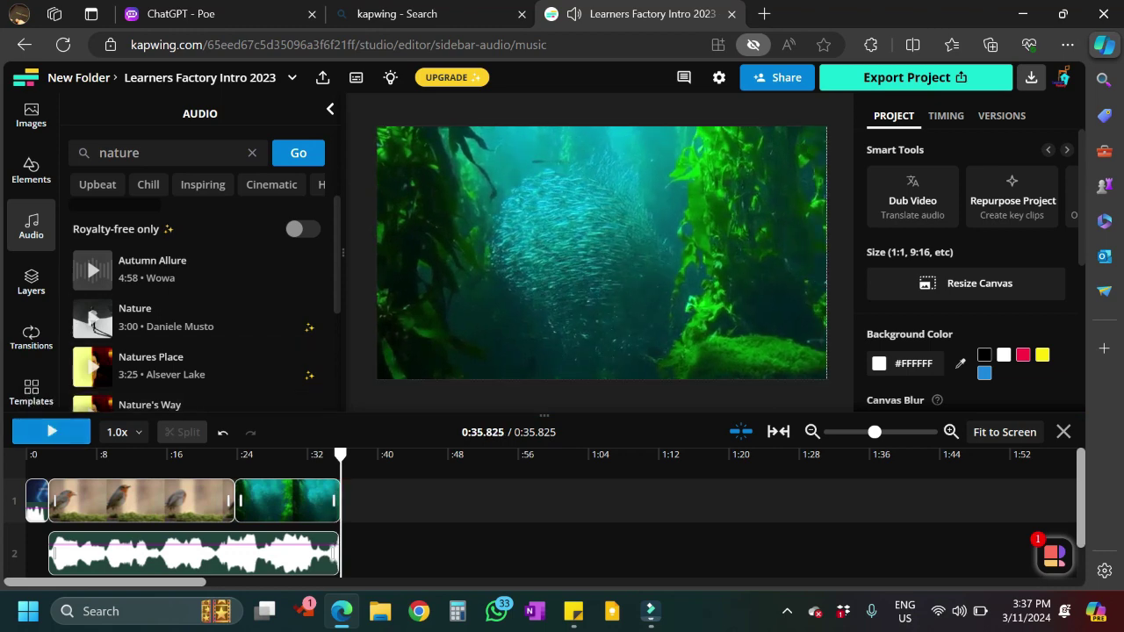
Export the project as MP4, dismiss the testimonial request and download the exported video.
left_click(916, 77)
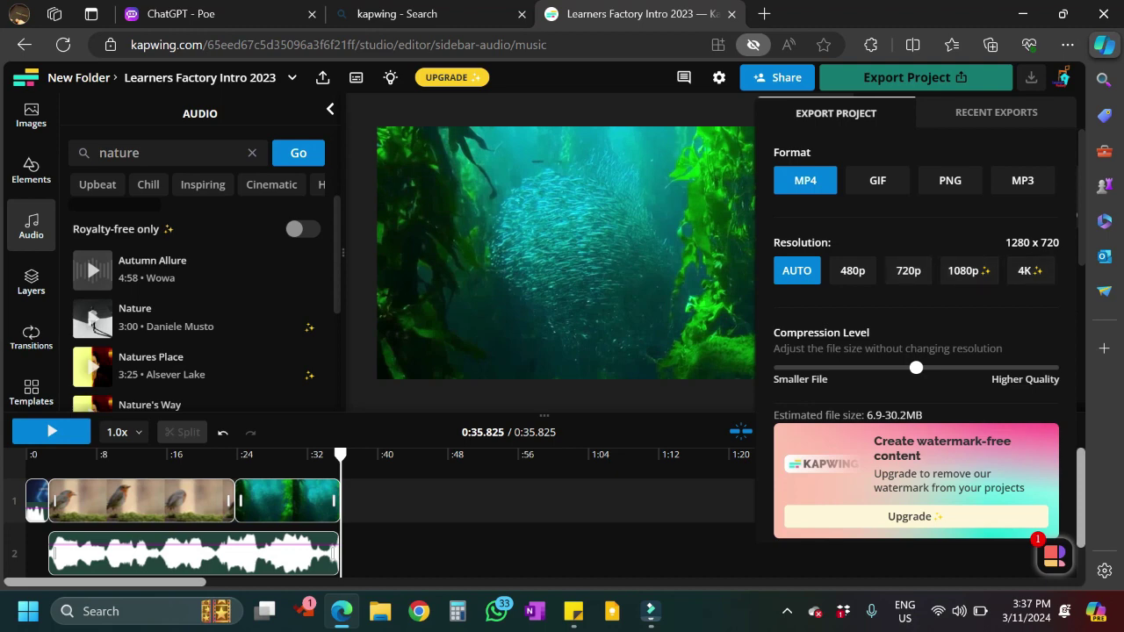
scroll(916, 334, "down", 1)
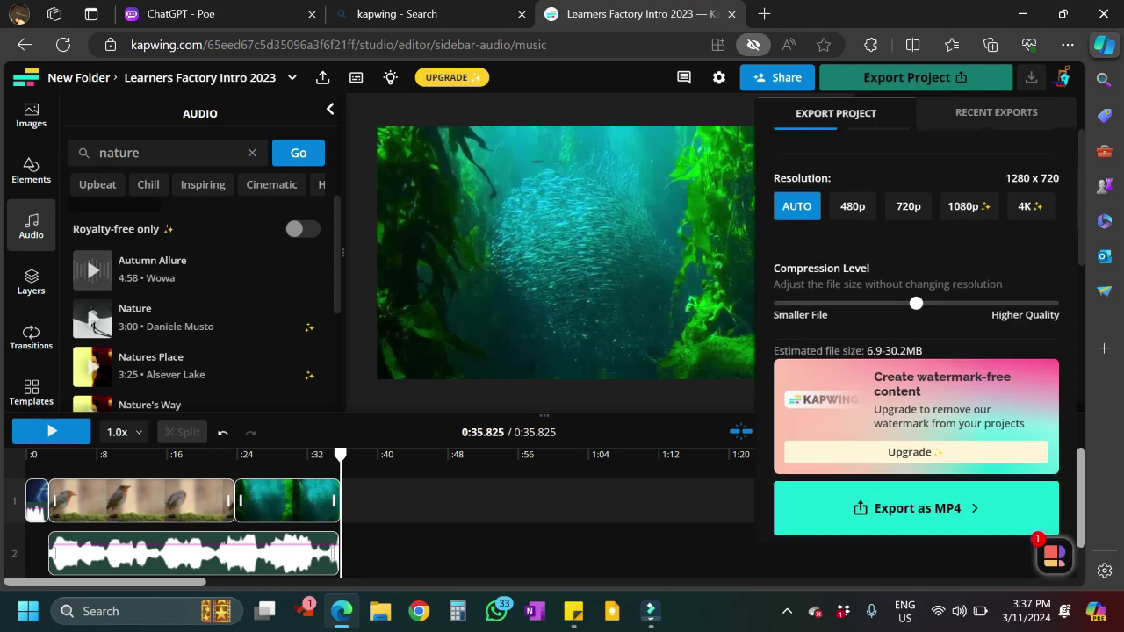
left_click(916, 508)
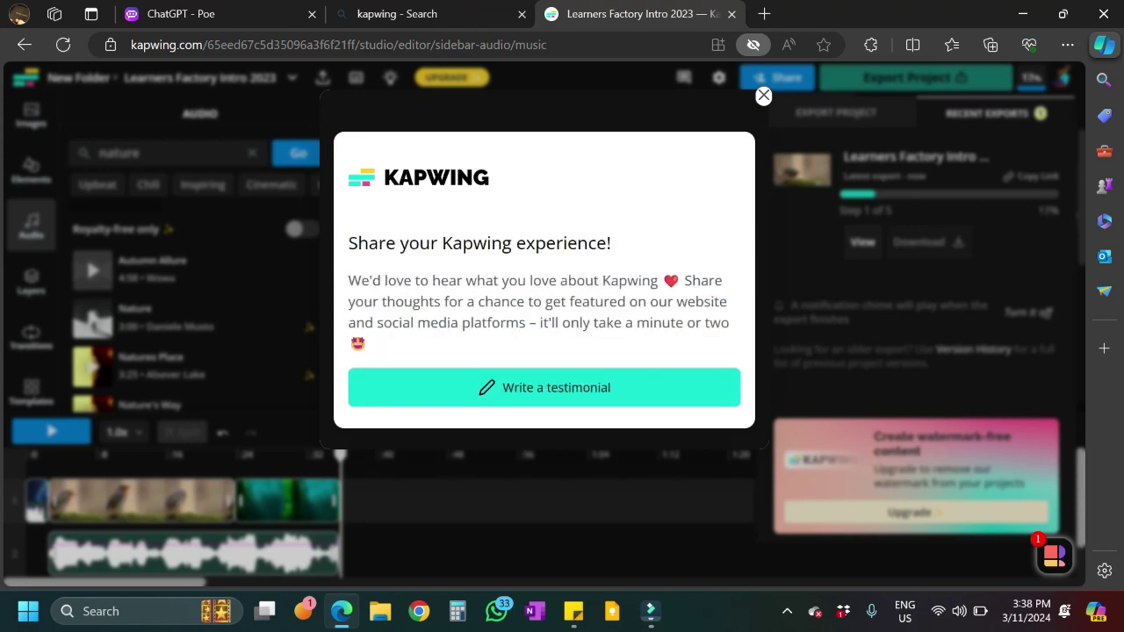
left_click(763, 96)
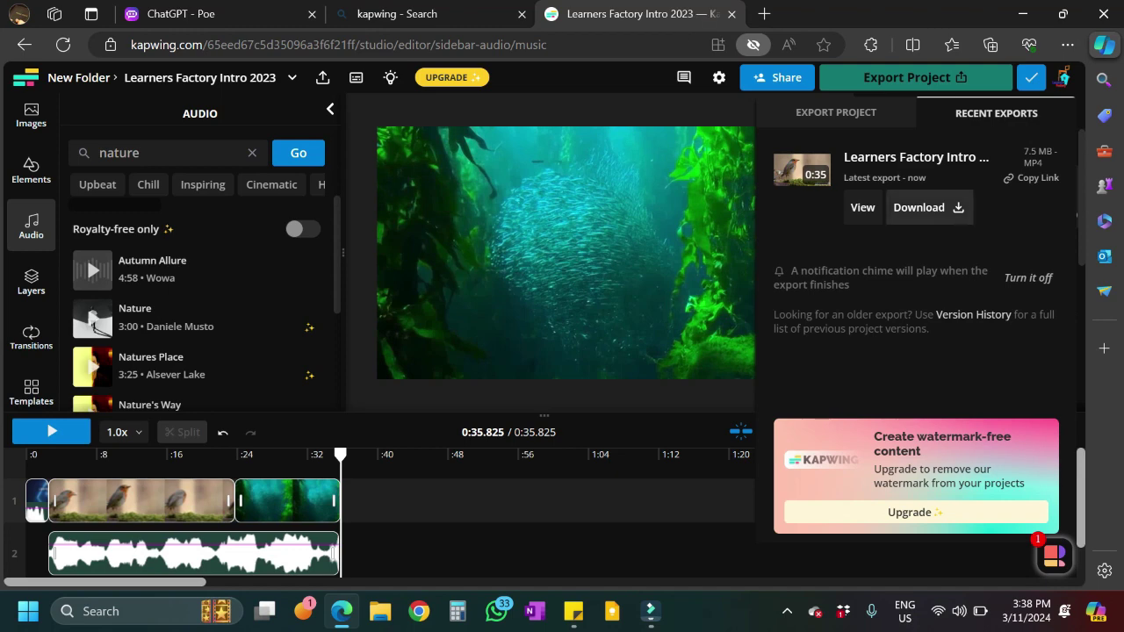
left_click(926, 207)
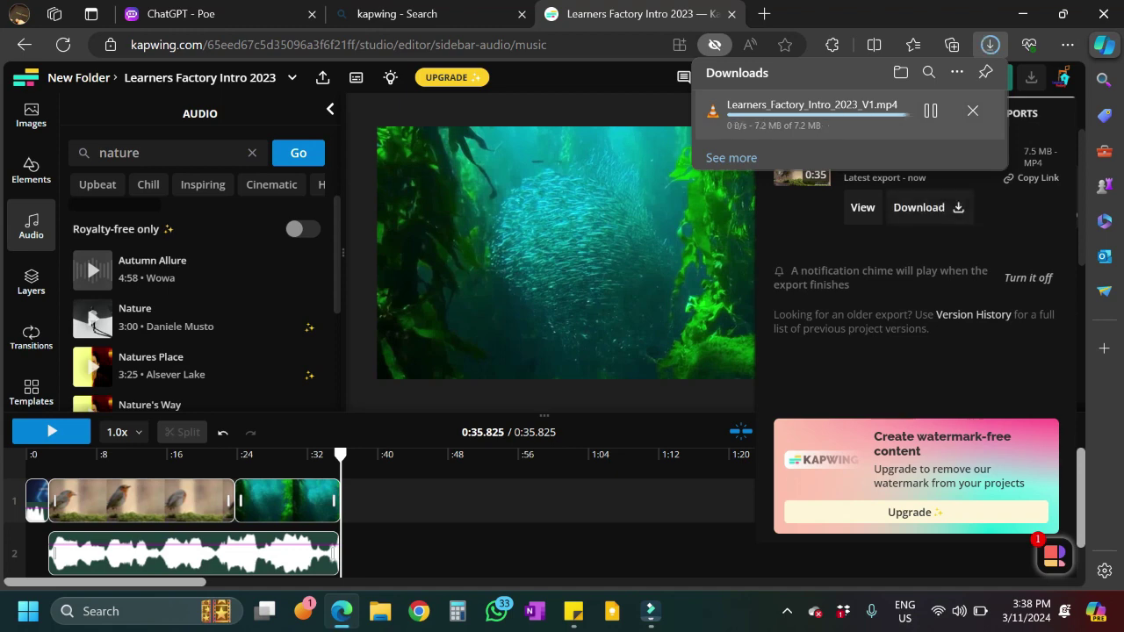
Open Learners_Factory_Intro_2023_V1 from the Downloads folder, watch it in VLC media player and close the player.
left_click(931, 111)
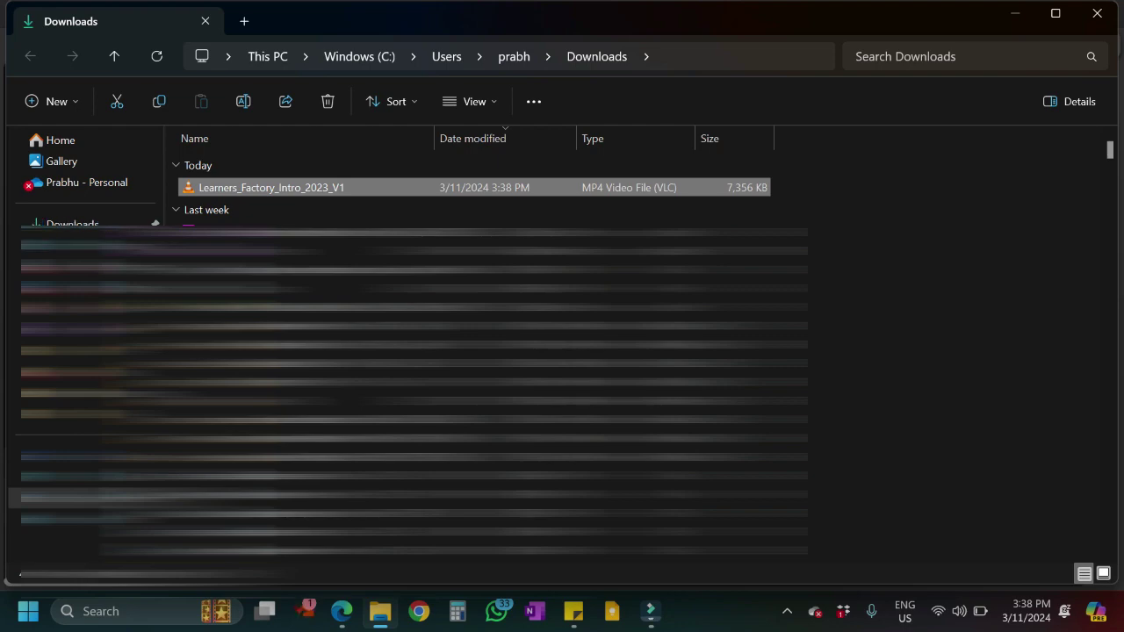
key("Return")
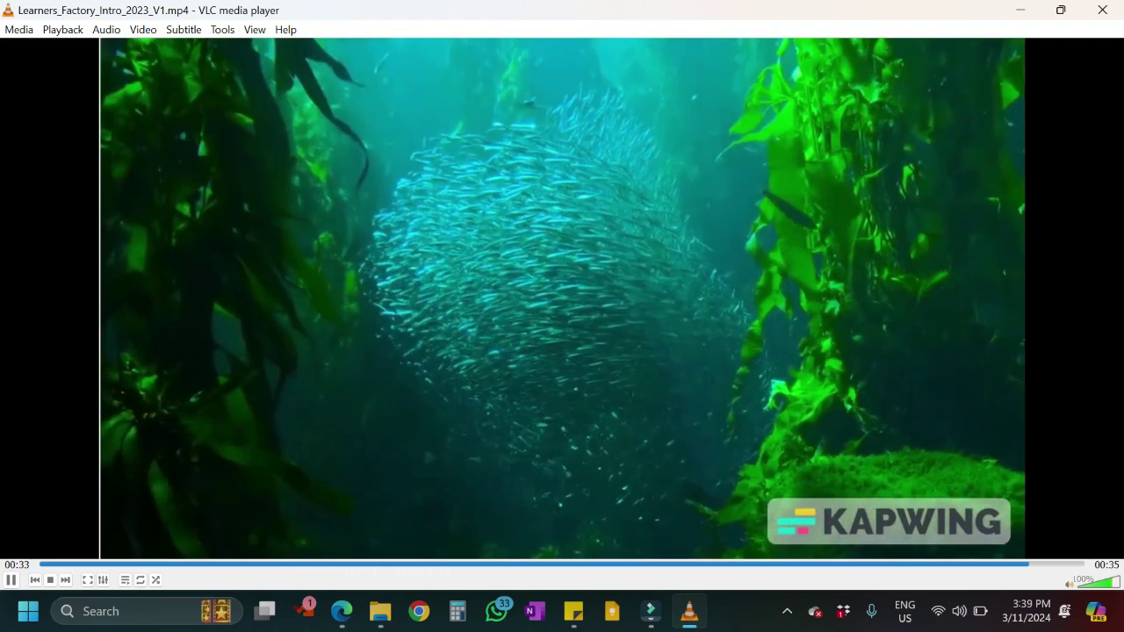
key("alt+F4")
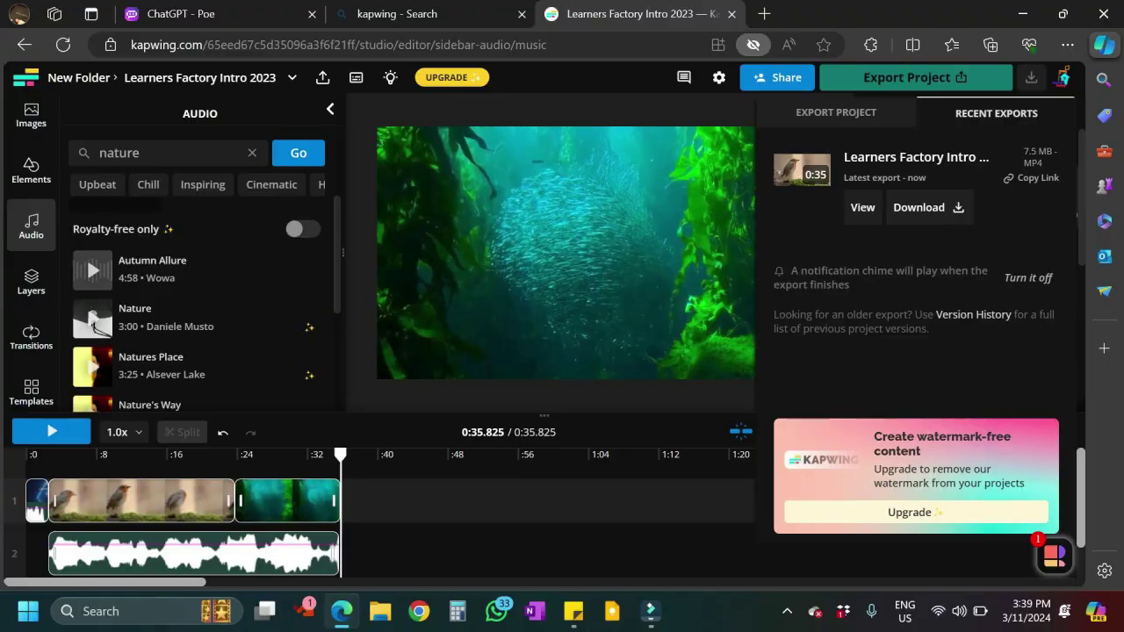